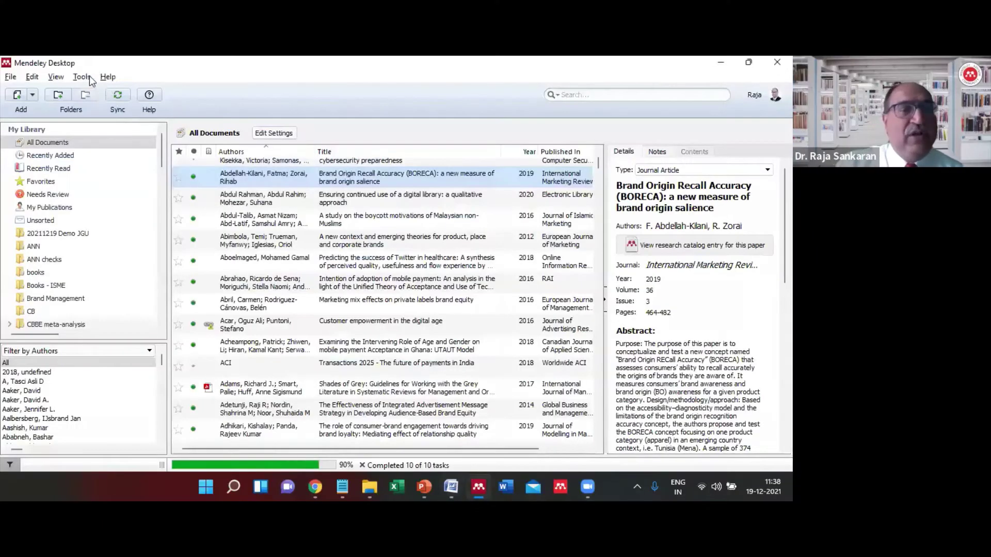
# Bring the Mendeley Desktop library to the front and launch Word 2019 from the taskbar
pyautogui.click(84, 77)
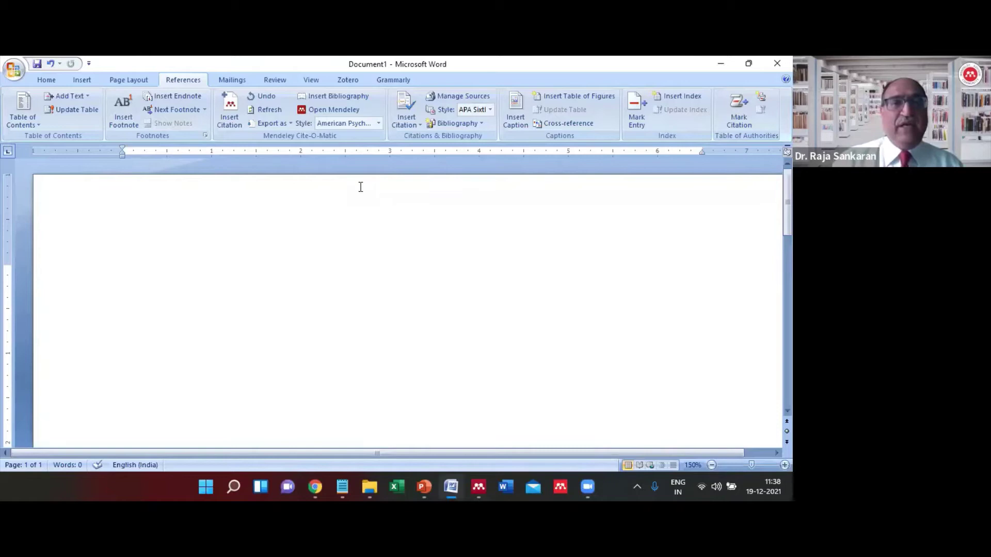
pyautogui.click(479, 487)
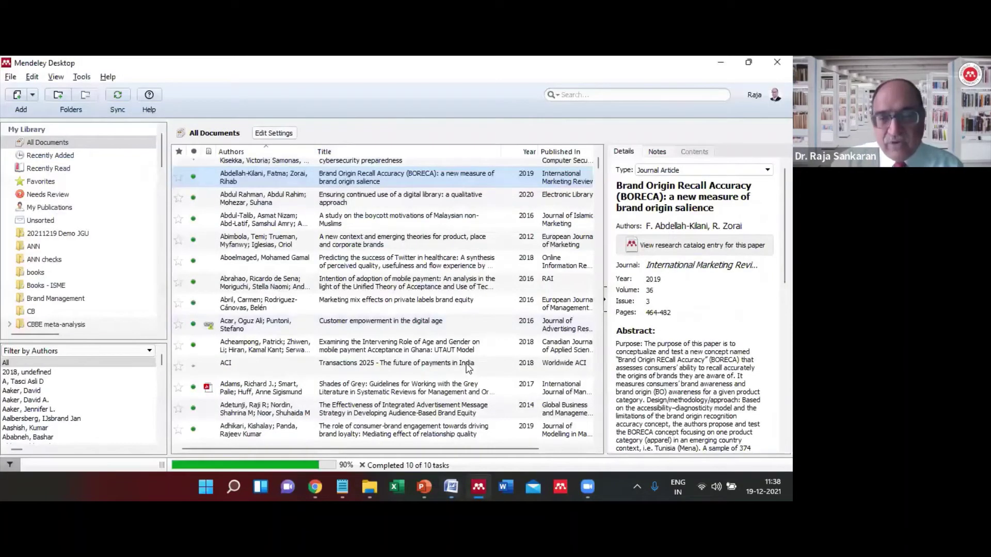
pyautogui.click(510, 483)
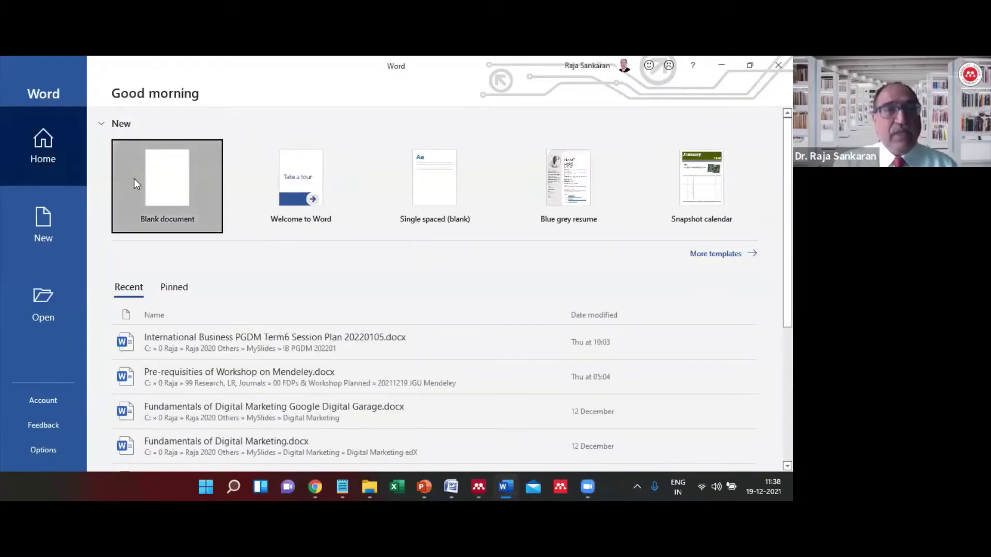
# Create a blank Word document and check its References tab for the Mendeley Cite add-in
pyautogui.click(135, 182)
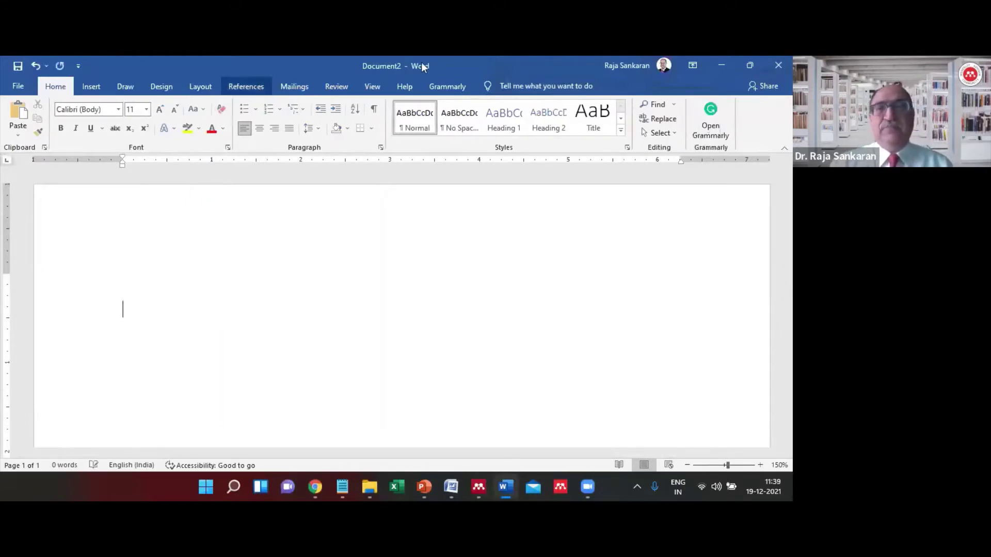
pyautogui.click(246, 86)
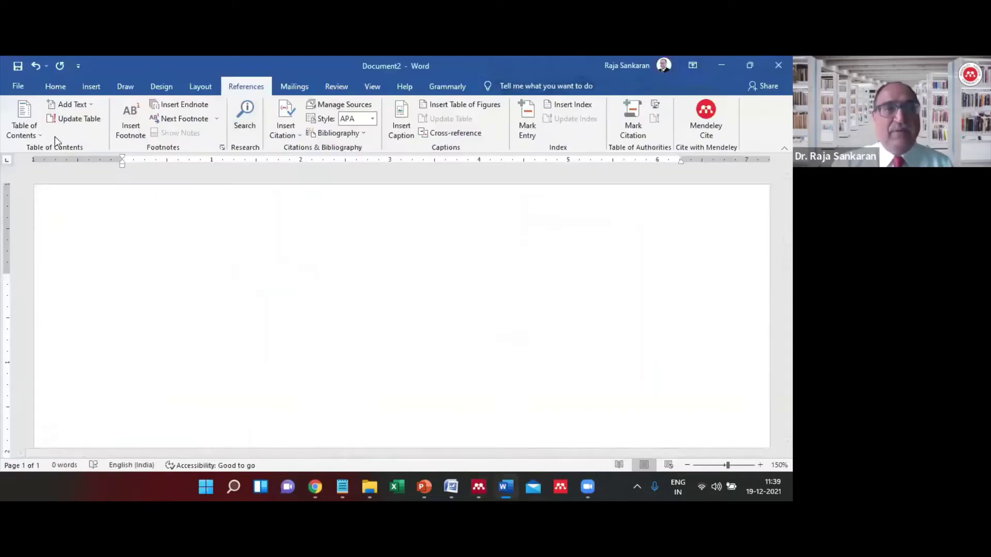
# Open File > Options > Add-ins and use Manage: Word Add-ins to reach Templates and Add-ins
pyautogui.click(18, 85)
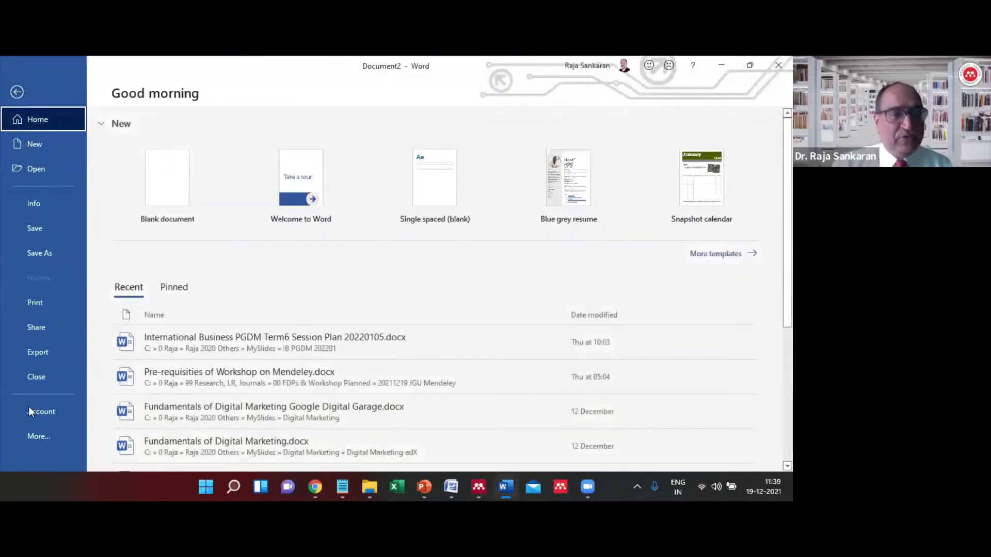
pyautogui.click(38, 436)
pyautogui.click(124, 434)
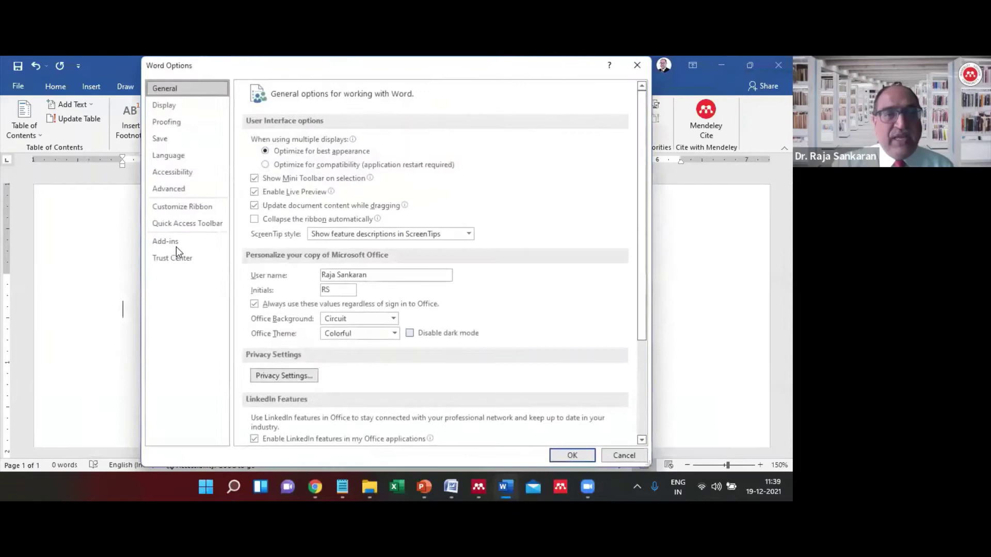
pyautogui.click(175, 241)
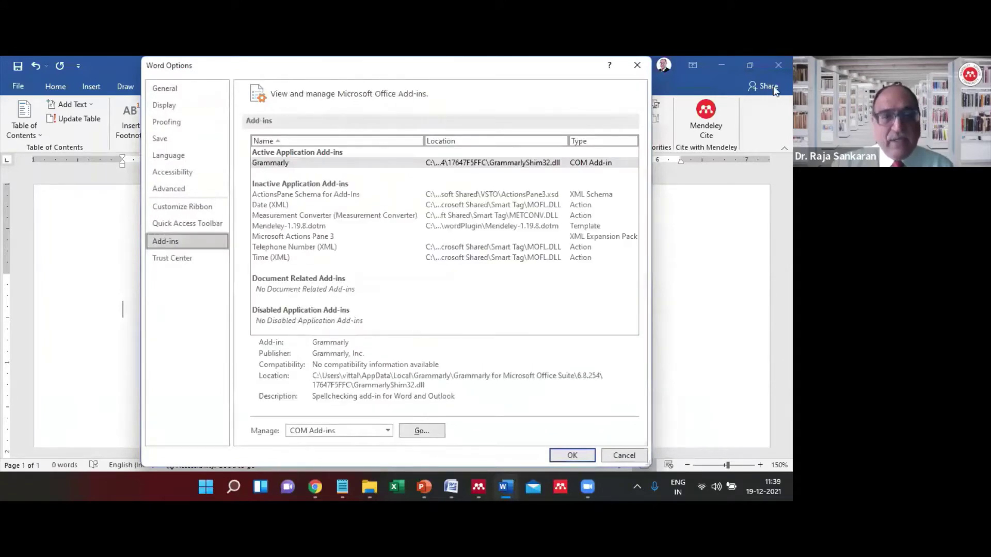
pyautogui.click(356, 436)
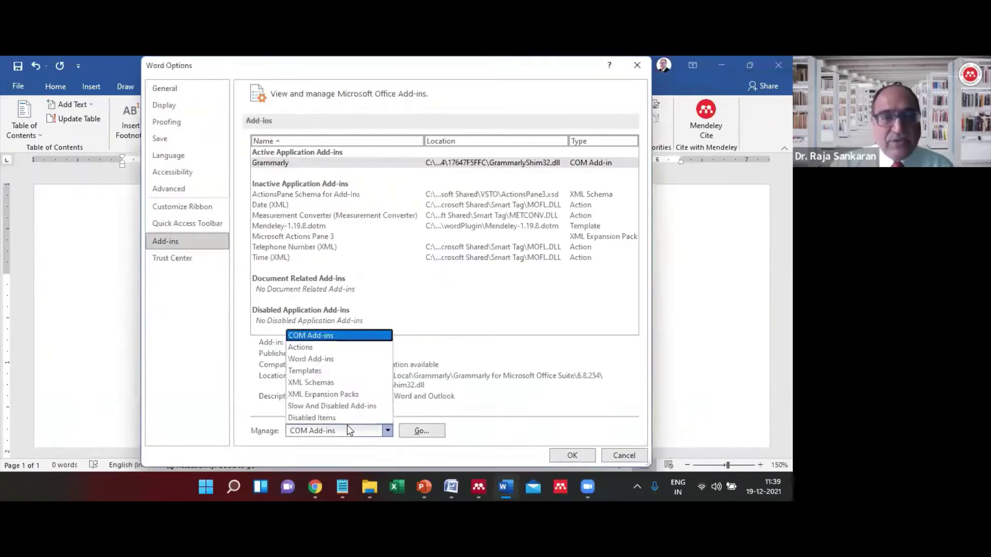
pyautogui.click(322, 357)
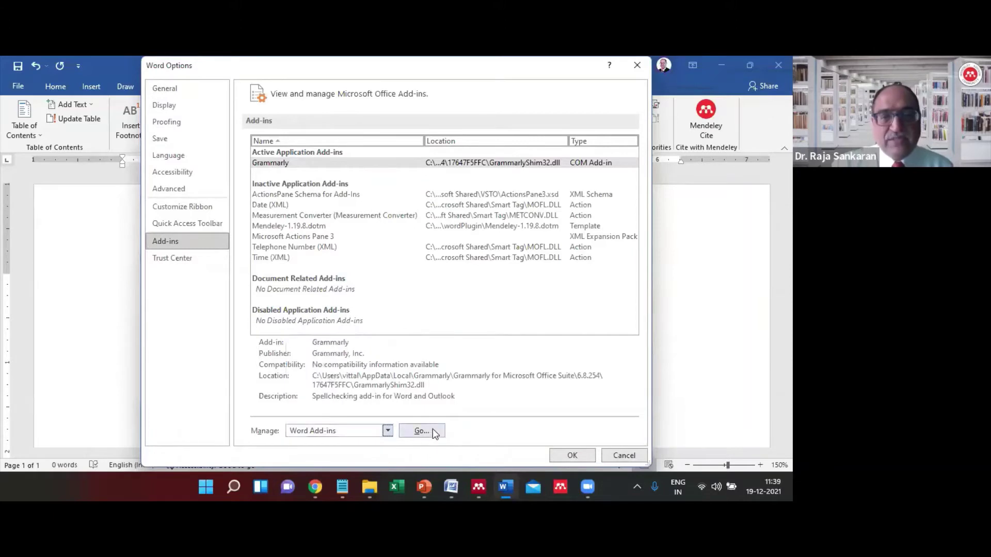
pyautogui.click(421, 430)
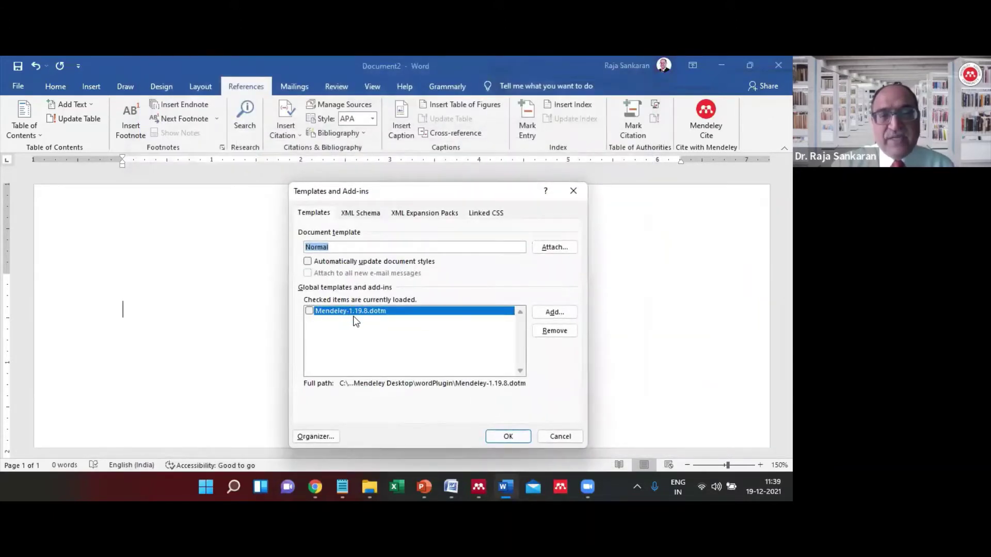
# Start adding a global template and browse into C:\Program Files (x86)
pyautogui.click(560, 311)
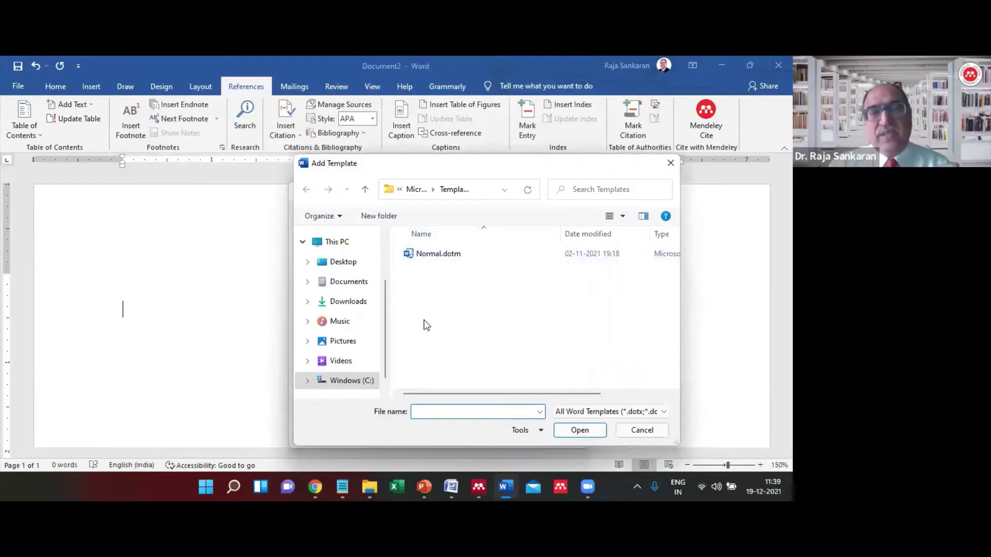
pyautogui.click(359, 383)
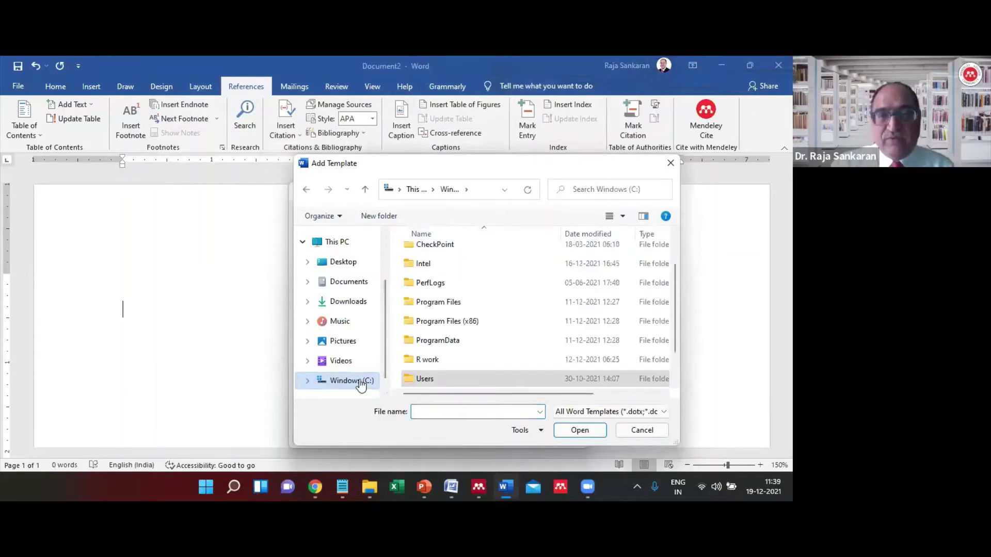
pyautogui.doubleClick(452, 321)
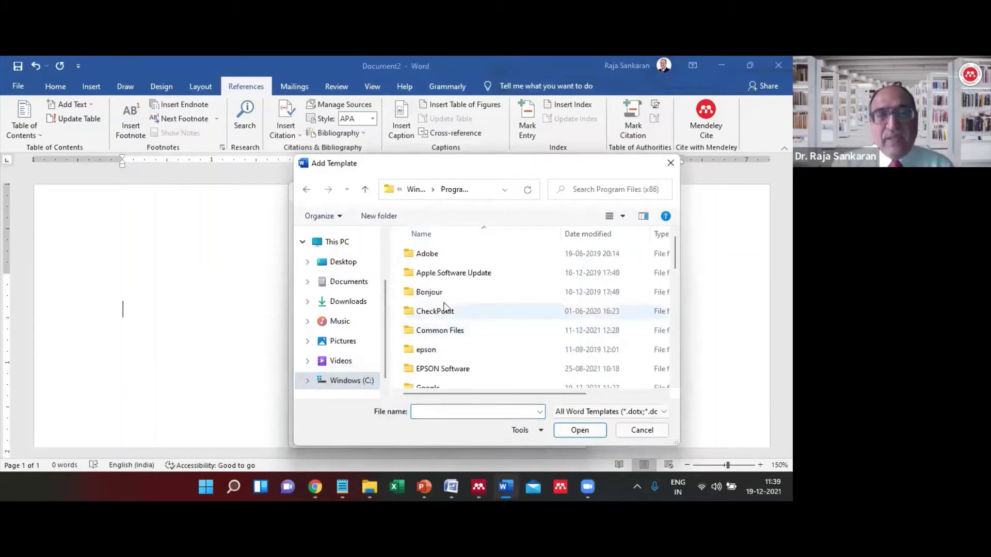
pyautogui.scroll(-3, 444, 310)
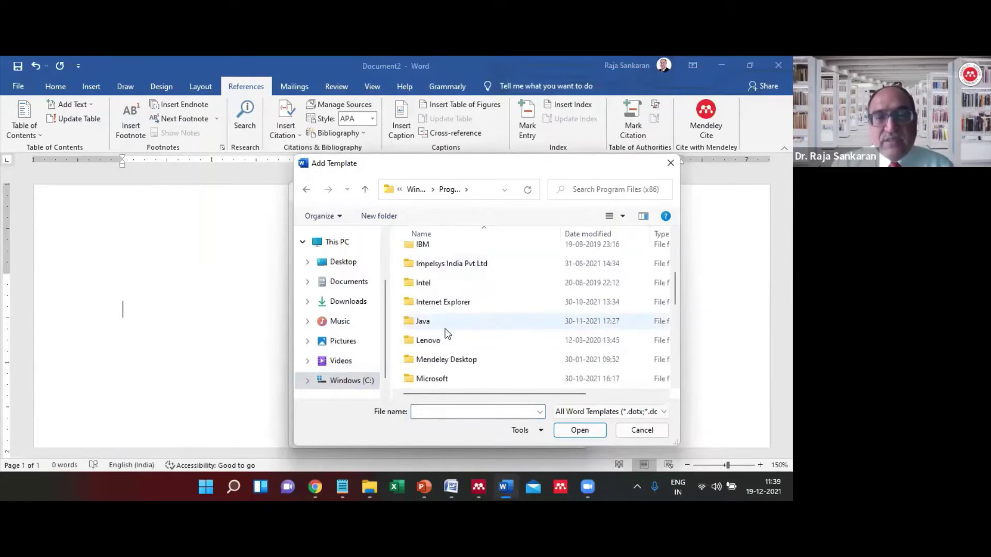
pyautogui.scroll(-2, 445, 329)
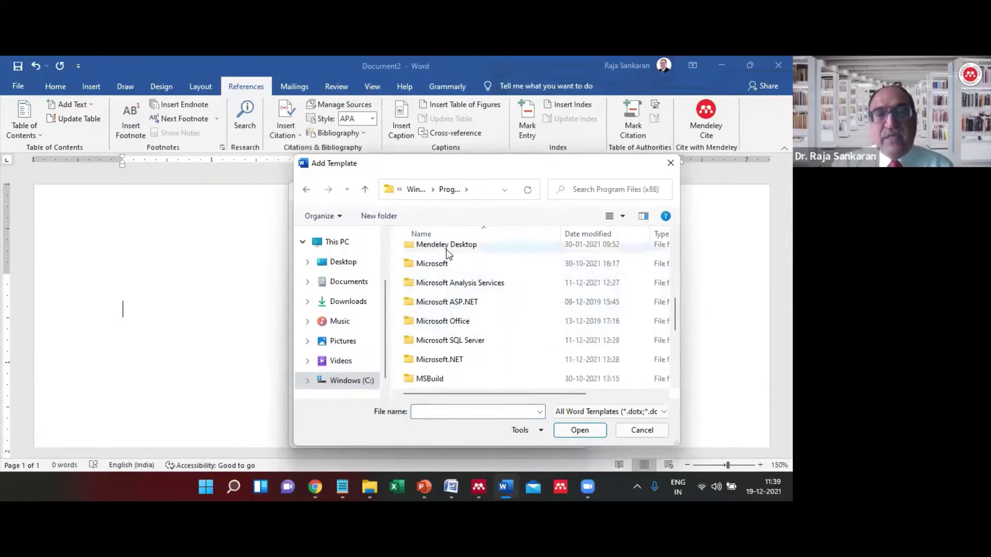
# Open Mendeley Desktop\wordPlugin and select the Mendeley-1.19.8.dotm template file
pyautogui.doubleClick(446, 252)
pyautogui.scroll(-2, 455, 312)
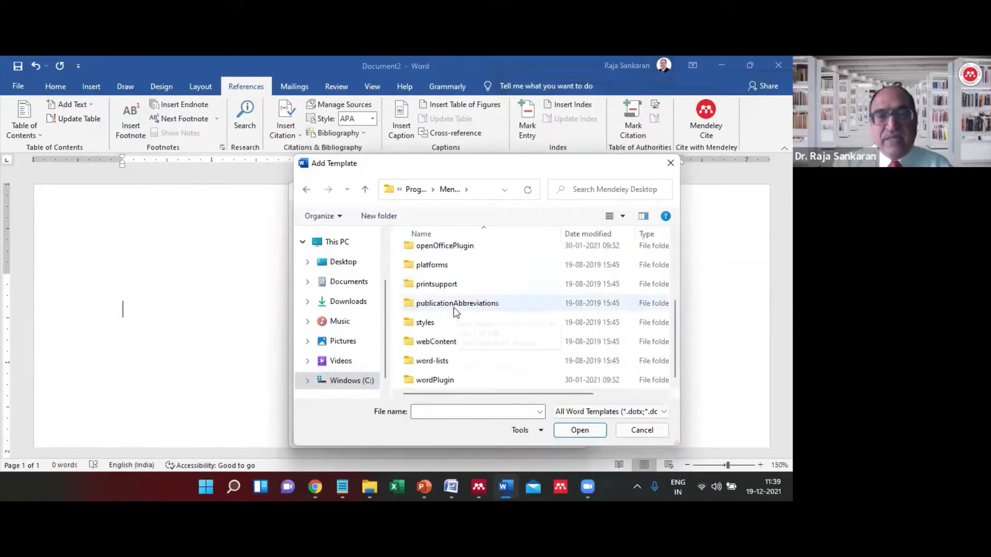
pyautogui.scroll(2, 453, 308)
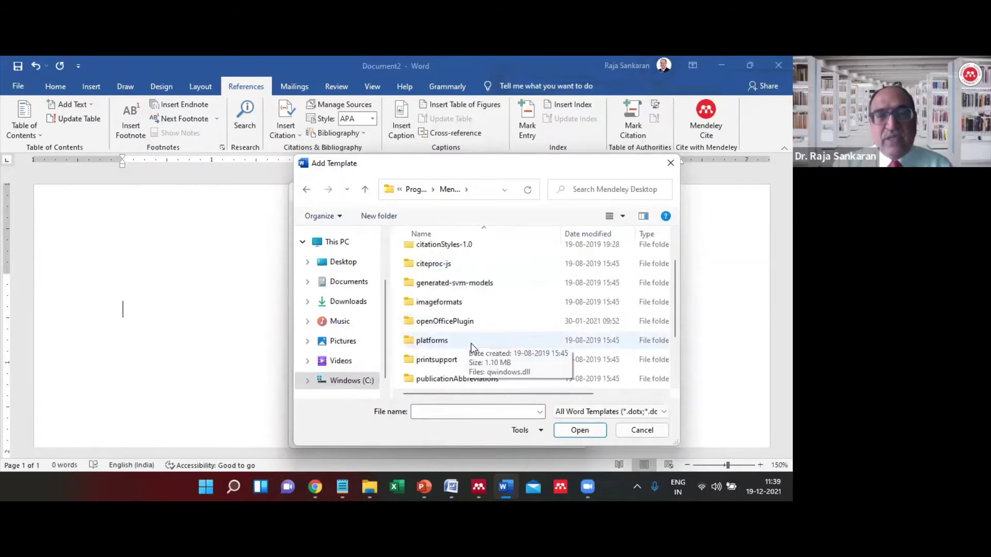
pyautogui.scroll(-2, 469, 345)
pyautogui.scroll(1, 469, 346)
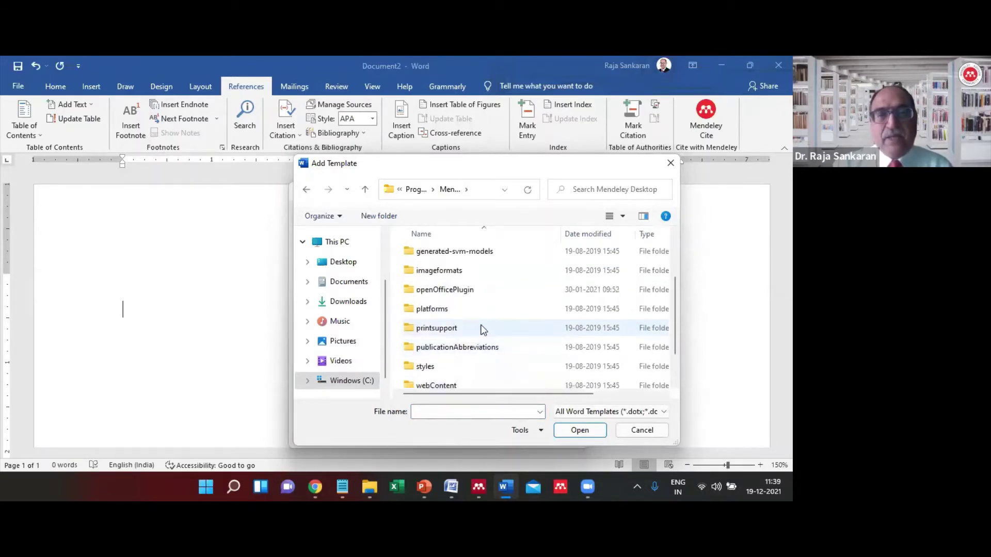
pyautogui.scroll(-1, 494, 346)
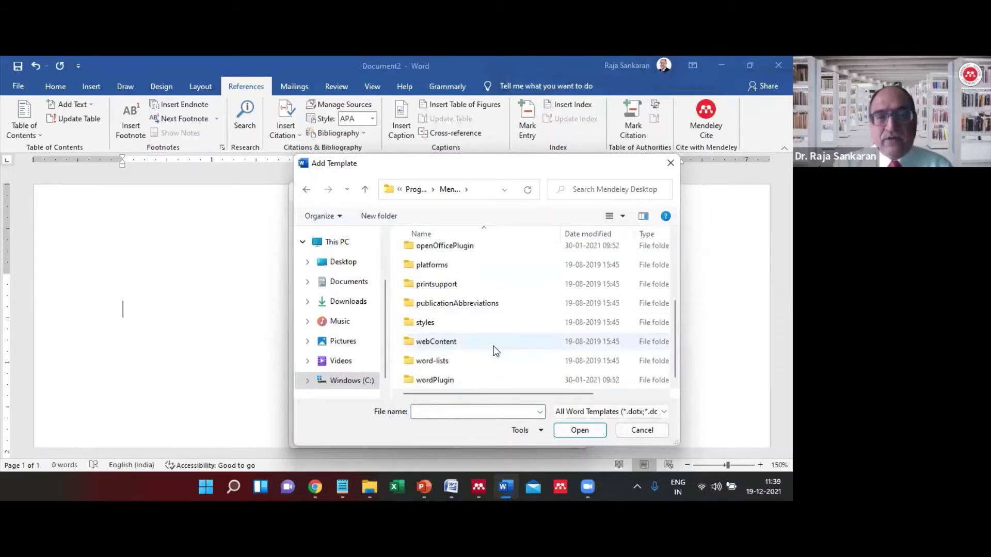
pyautogui.doubleClick(458, 379)
pyautogui.click(448, 260)
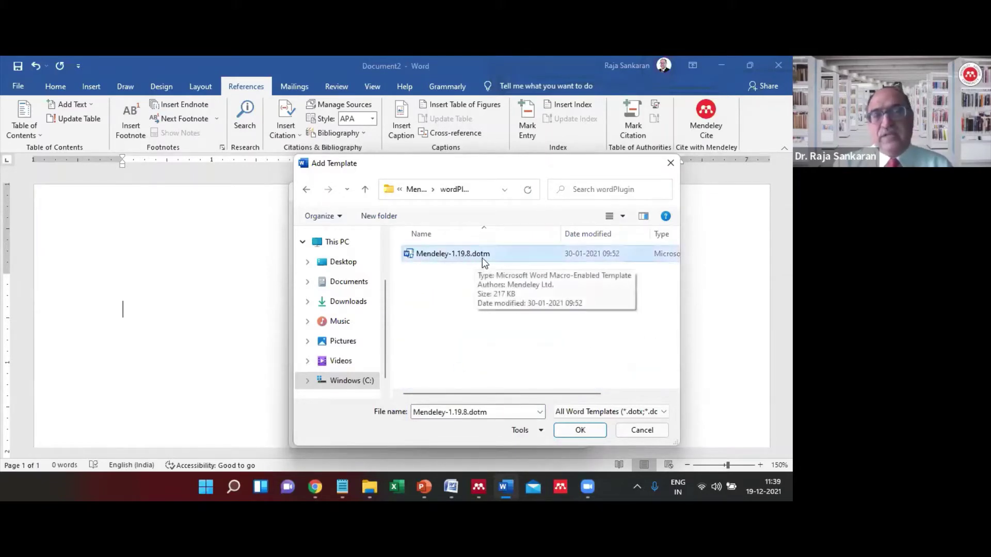
# Add Mendeley-1.19.8.dotm, tick it under Global templates, and confirm with OK
pyautogui.click(579, 431)
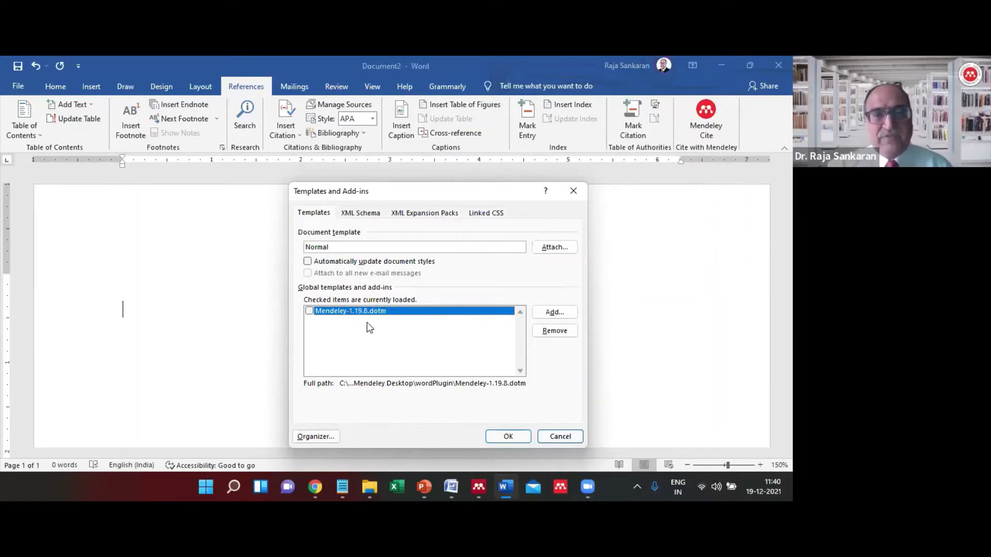
pyautogui.click(308, 311)
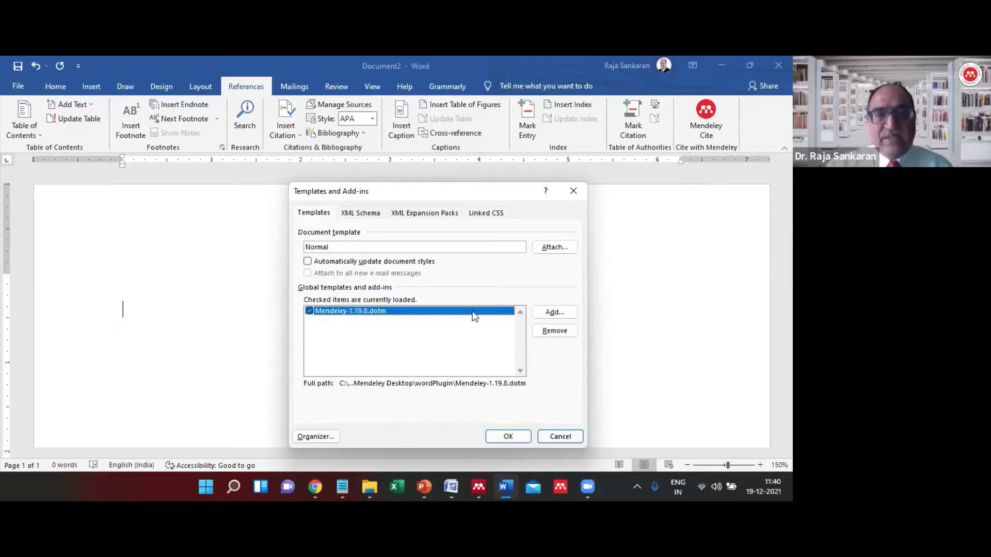
pyautogui.click(508, 437)
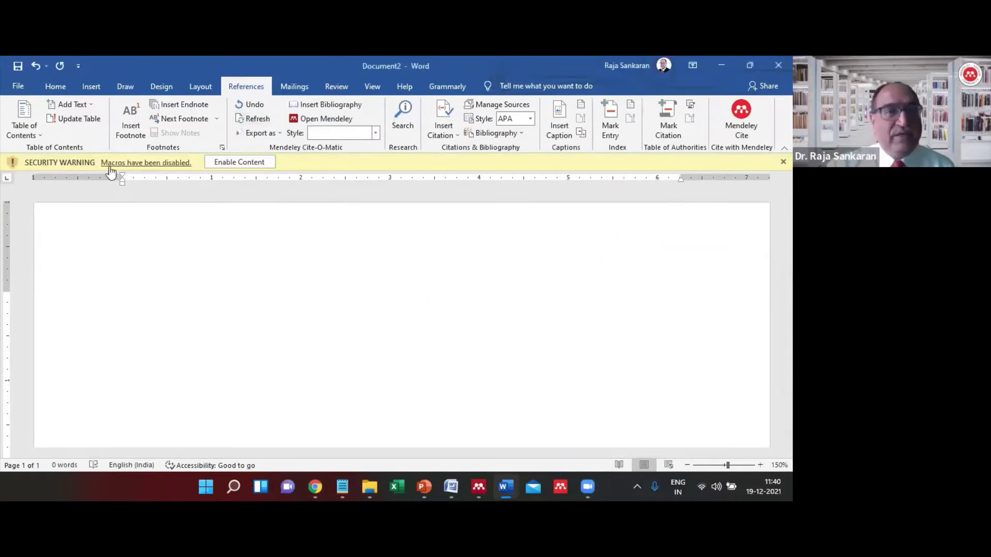
# Enable the blocked Mendeley macros, then close the blank document
pyautogui.click(239, 162)
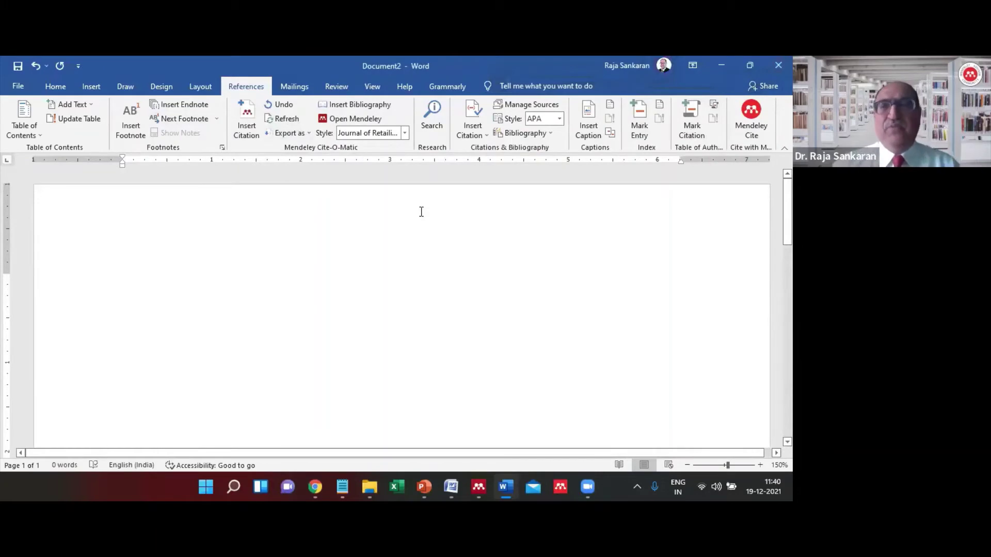
pyautogui.click(774, 64)
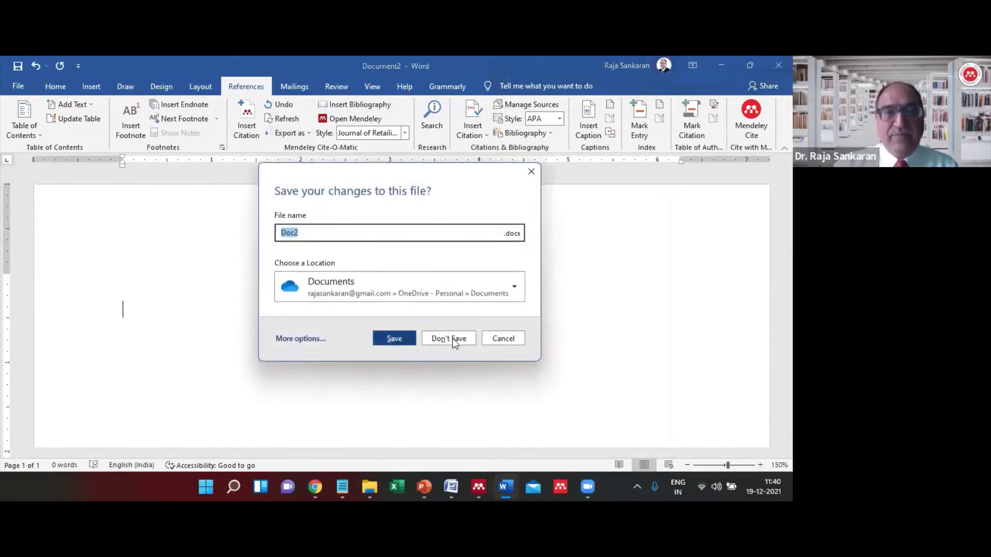
# Discard the blank document without saving, switch to the other Word window, and relaunch Word 2019
pyautogui.click(446, 337)
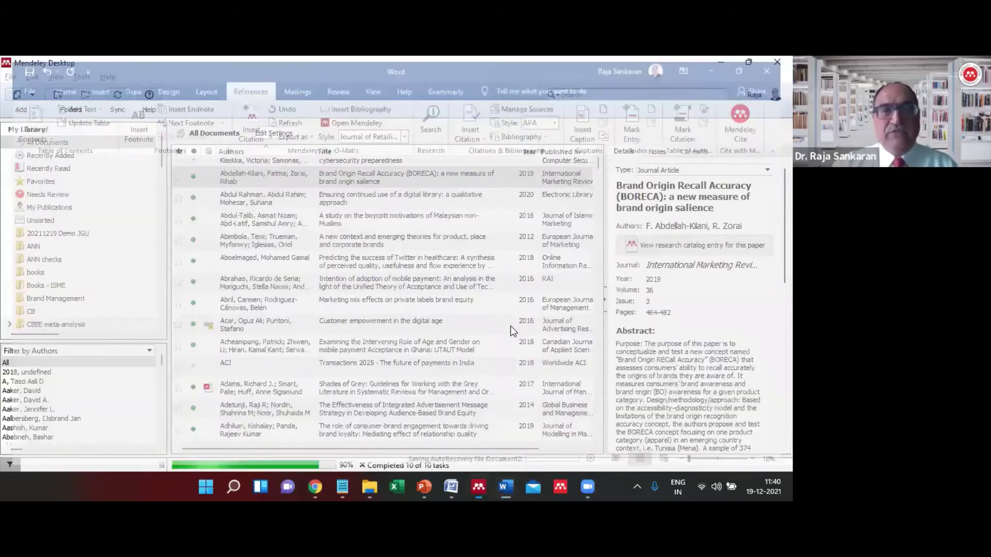
pyautogui.hotkey('alt', 'Tab')
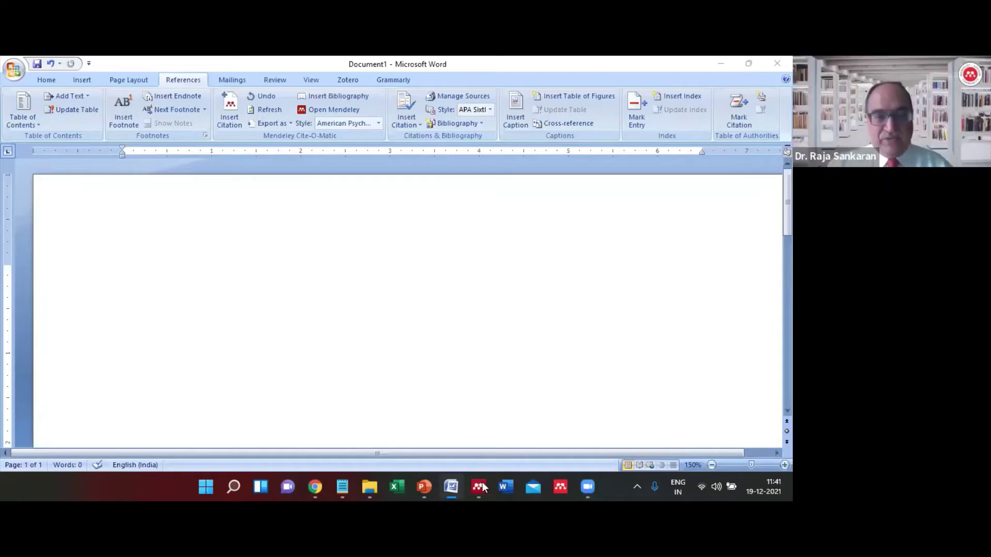
pyautogui.click(504, 487)
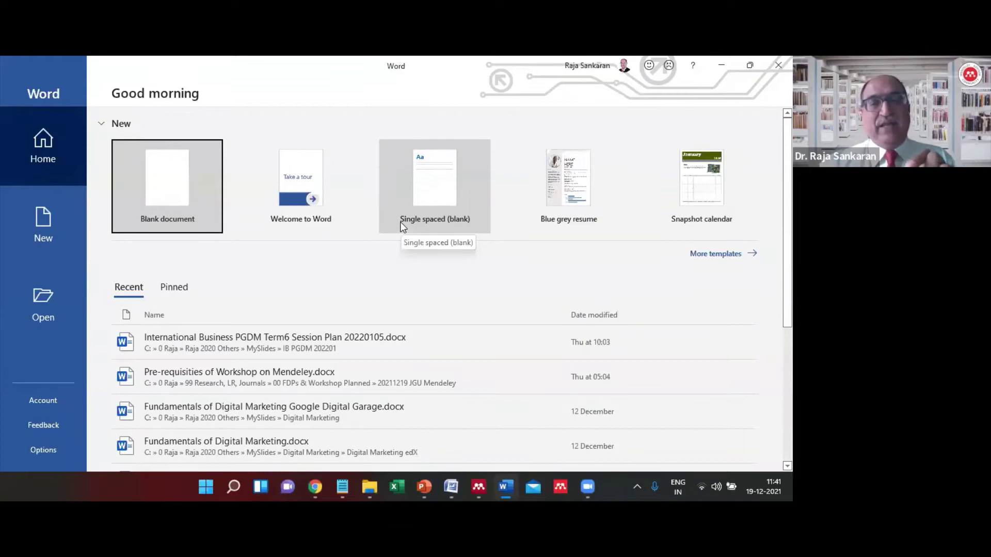
# Create blank Document2, add an empty line, and view References showing Cite with Mendeley
pyautogui.click(198, 200)
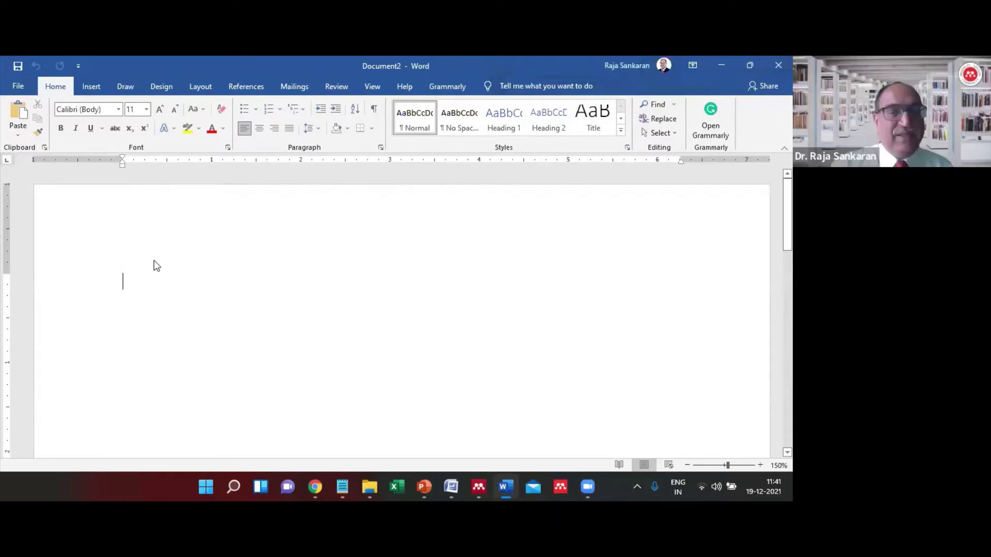
pyautogui.press('Return')
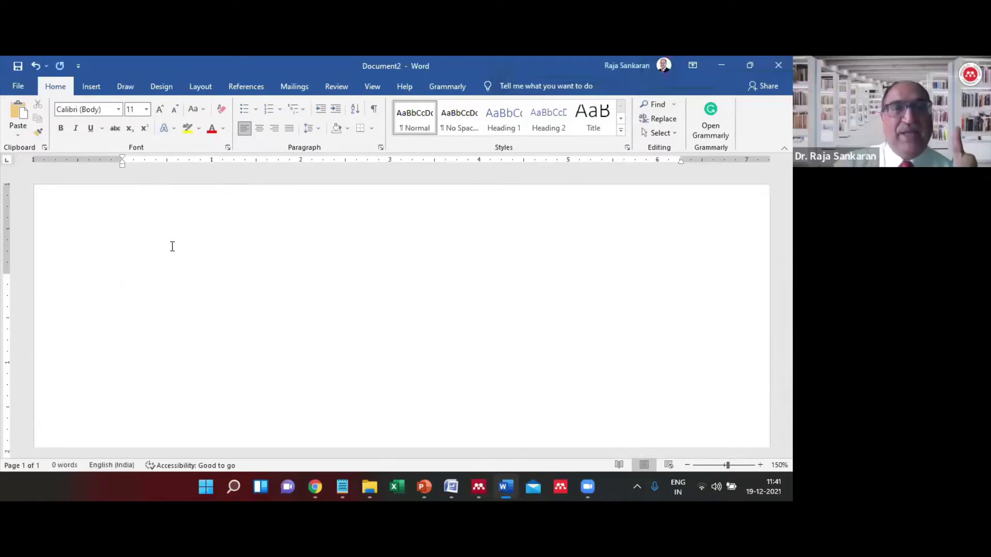
pyautogui.click(235, 88)
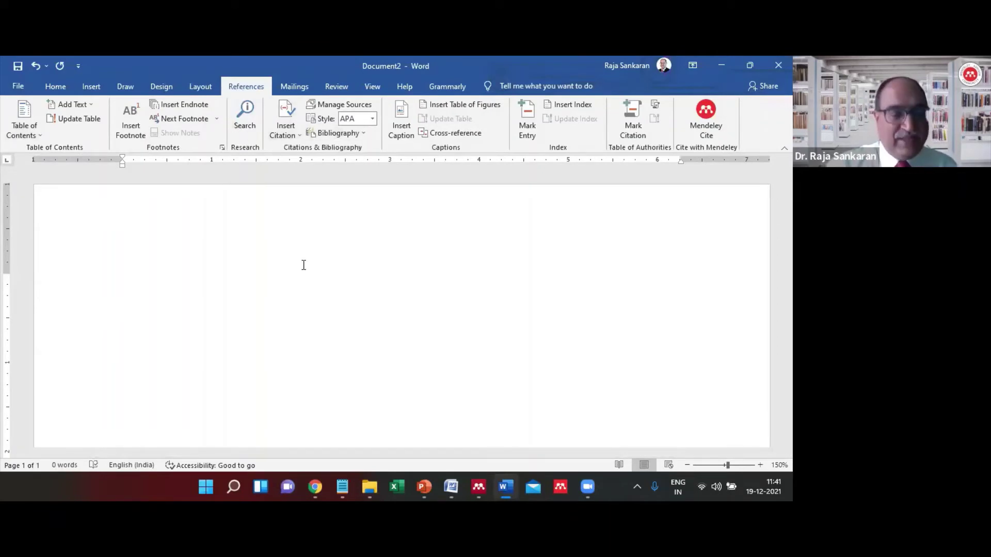
# Compare Document1's Mendeley Cite-O-Matic group, then return to Document2's File backstage view
pyautogui.press('super+Tab')
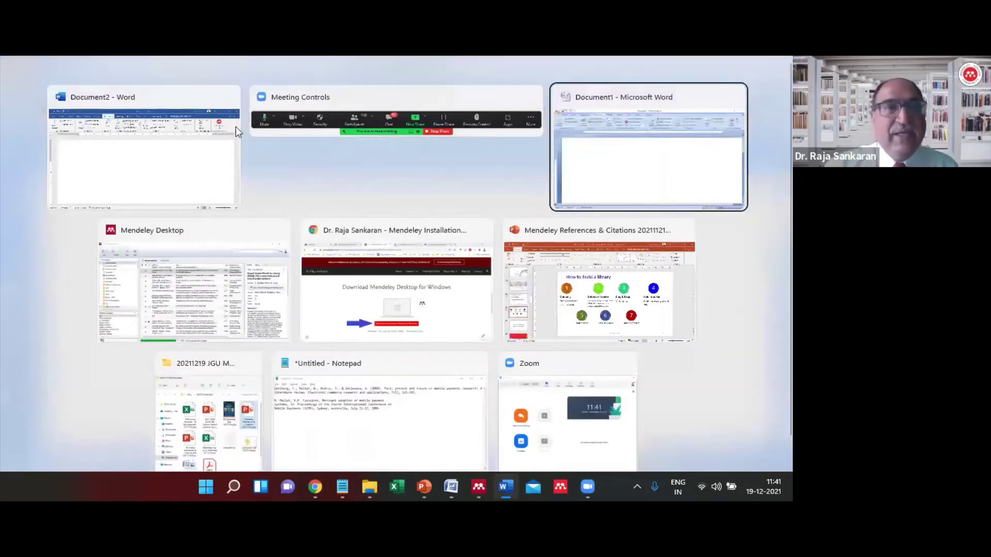
pyautogui.click(235, 126)
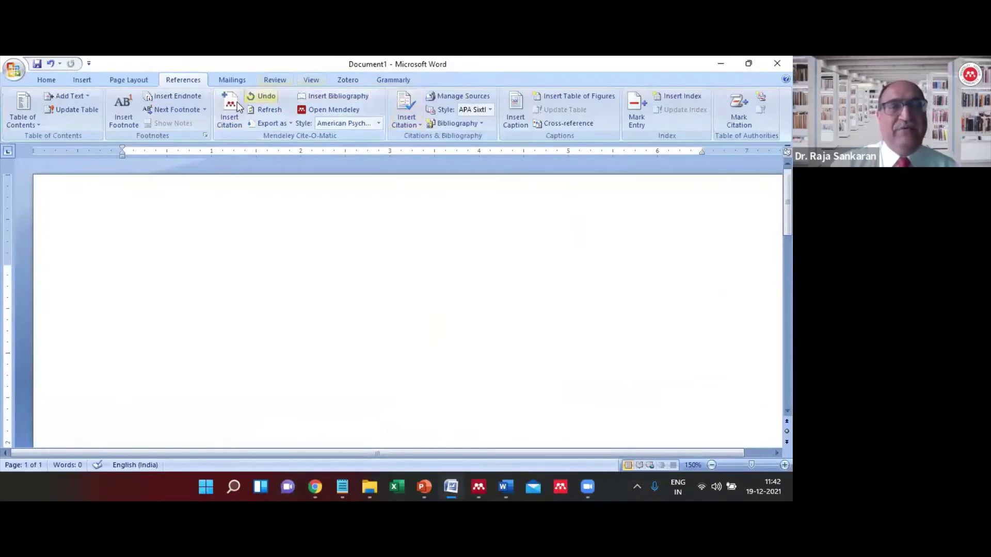
pyautogui.hotkey('alt', 'Tab')
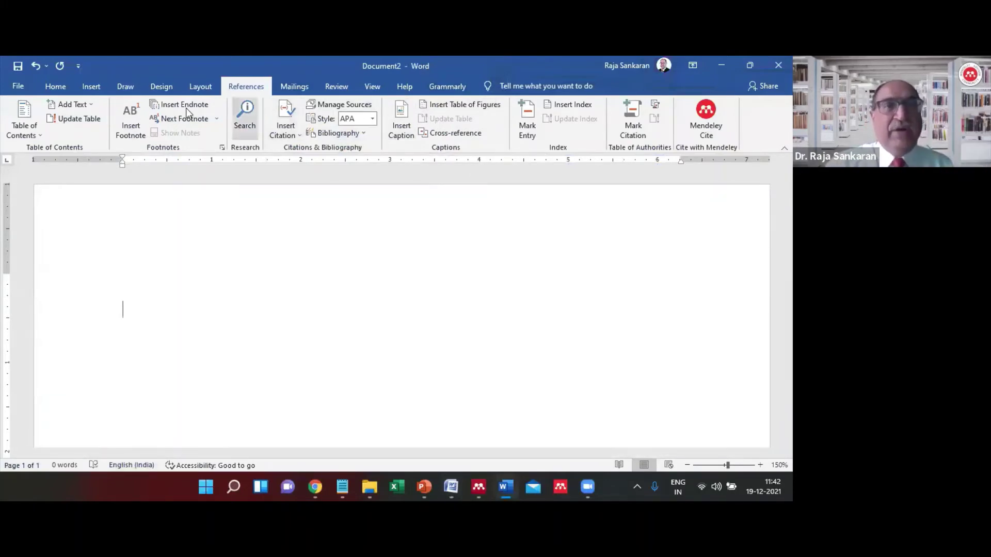
pyautogui.click(12, 90)
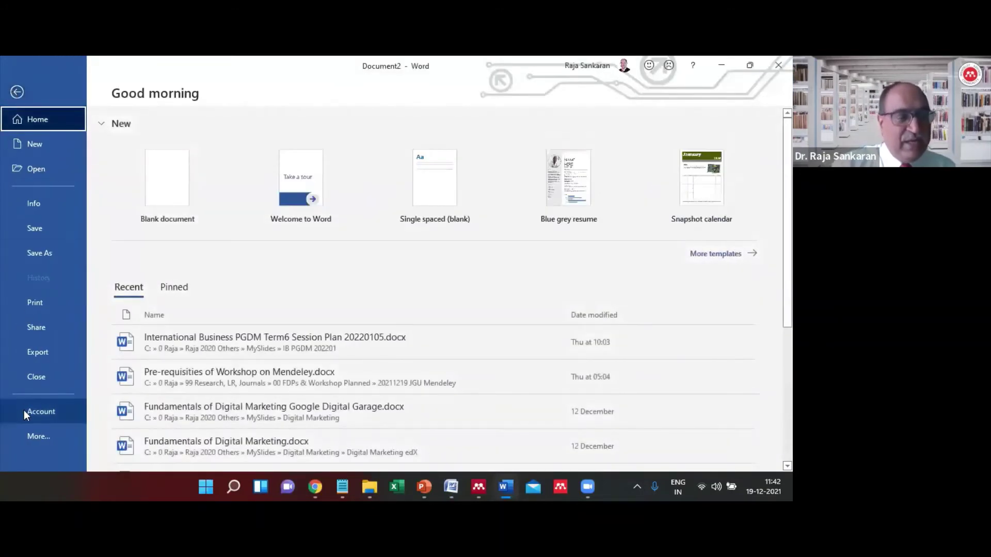
# Open Word Options for Document2 via the backstage's More menu
pyautogui.click(24, 432)
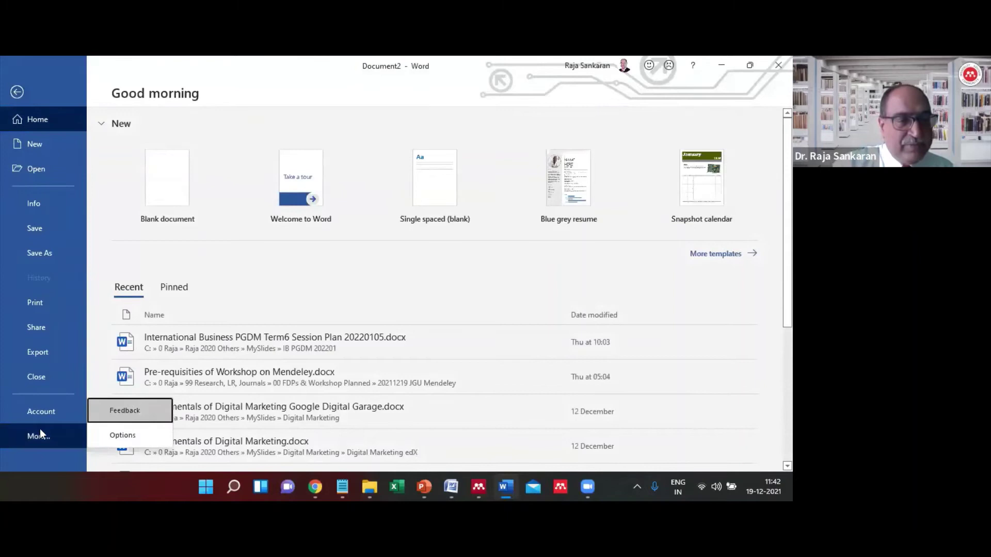
pyautogui.click(117, 434)
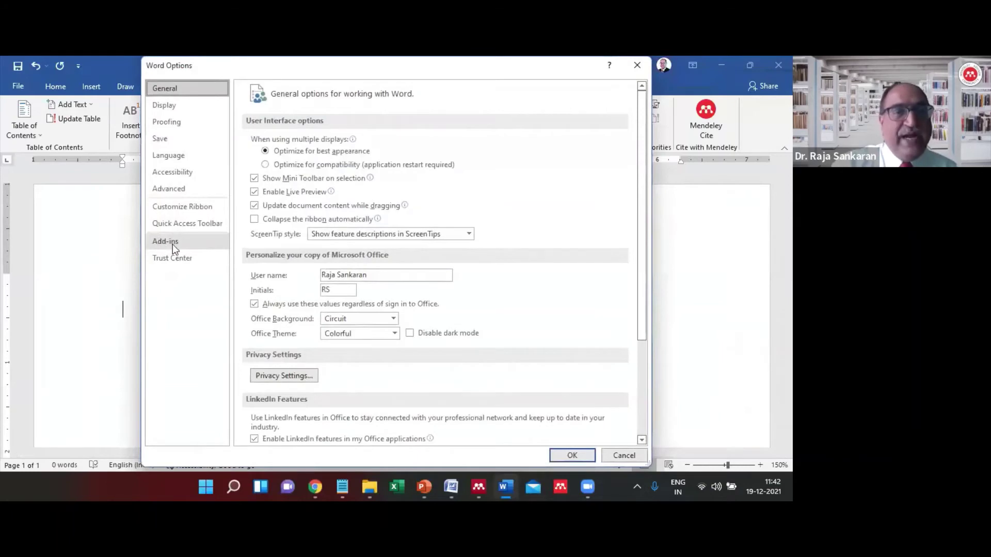
# Show the Word Options Add-ins page, with Mendeley-1.19.8.dotm listed among inactive add-ins
pyautogui.click(187, 243)
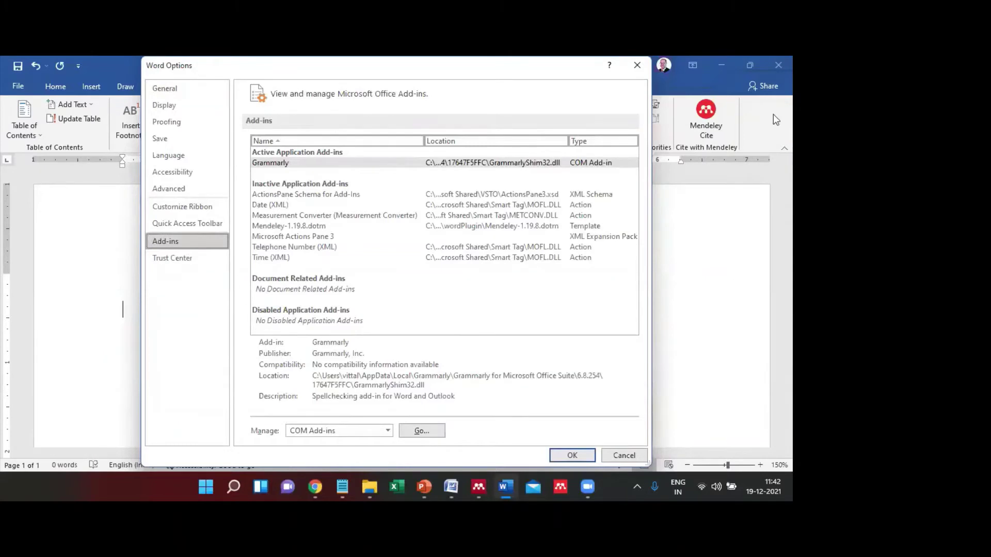
pyautogui.click(652, 132)
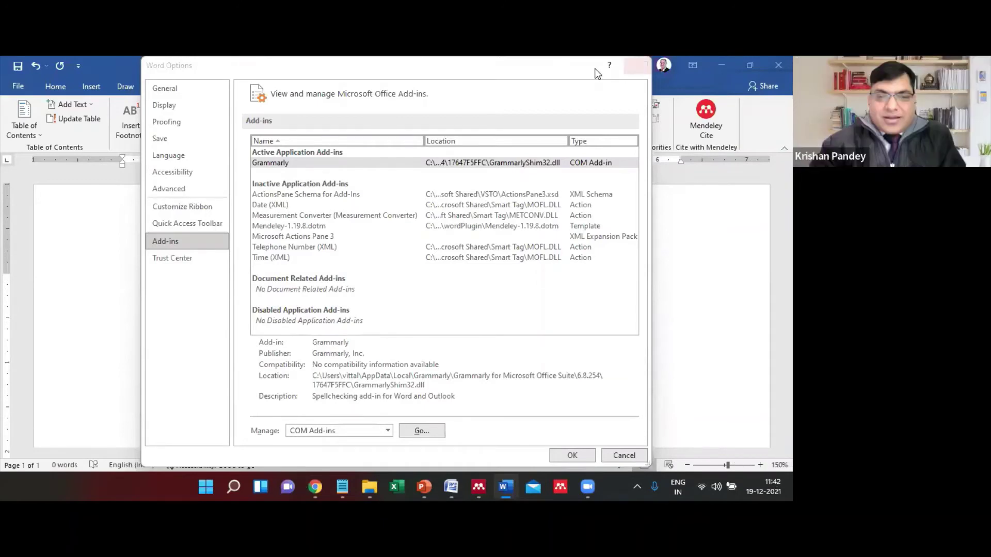
# Close Word Options and return focus to the blank Document2 window
pyautogui.click(637, 65)
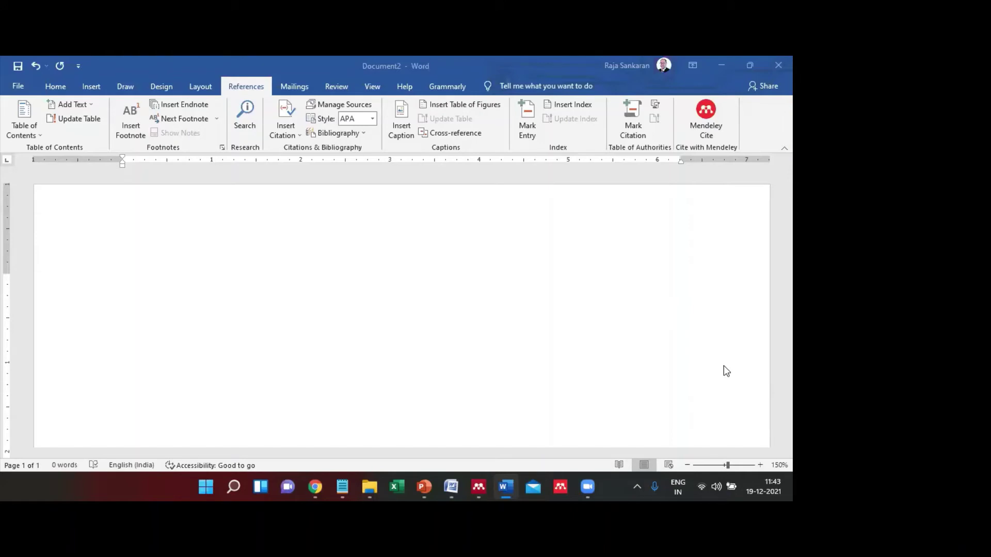
pyautogui.click(28, 88)
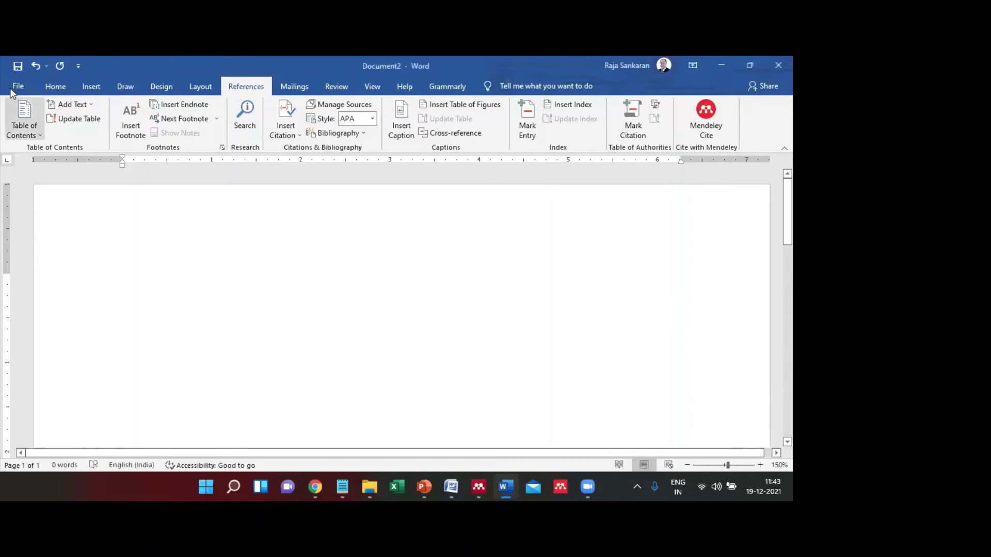
pyautogui.click(14, 79)
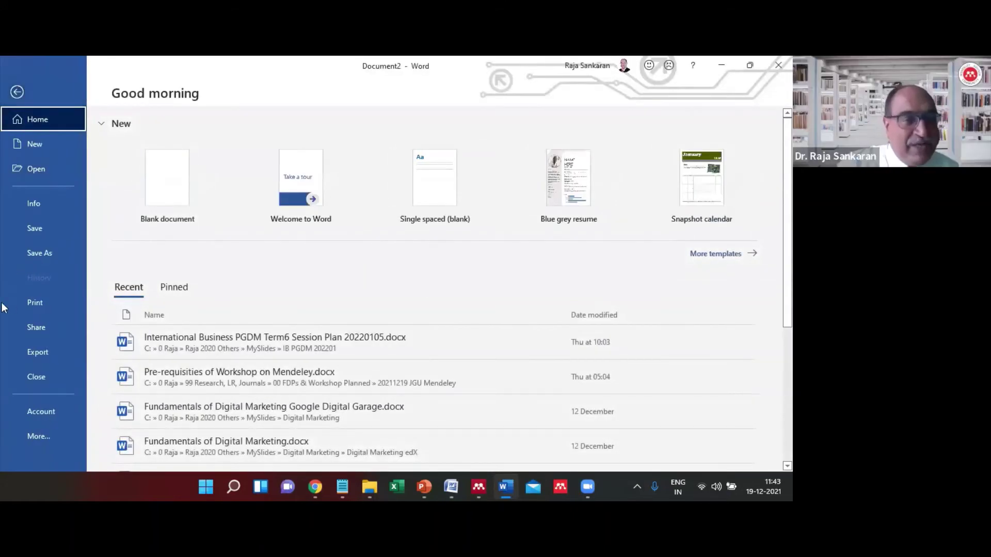
pyautogui.click(38, 433)
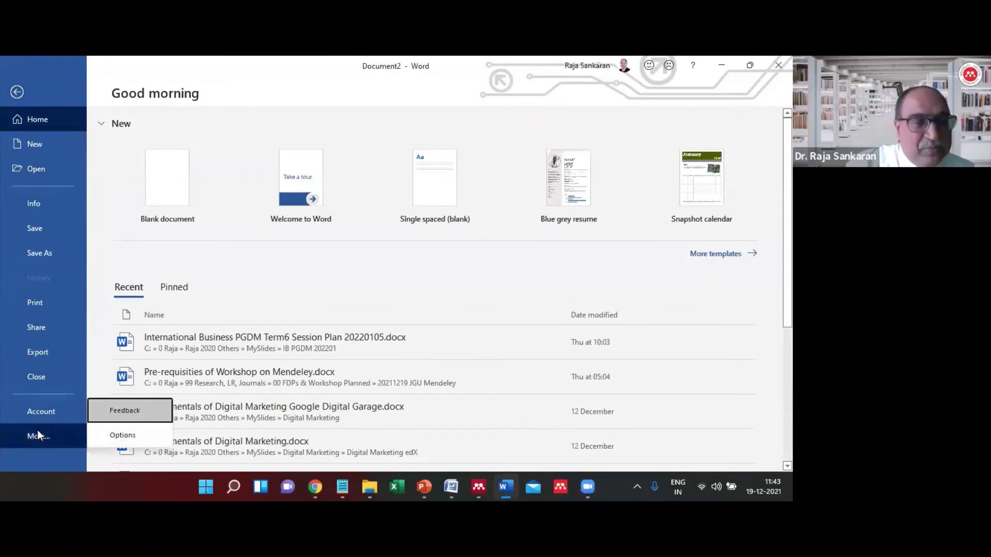
pyautogui.click(120, 434)
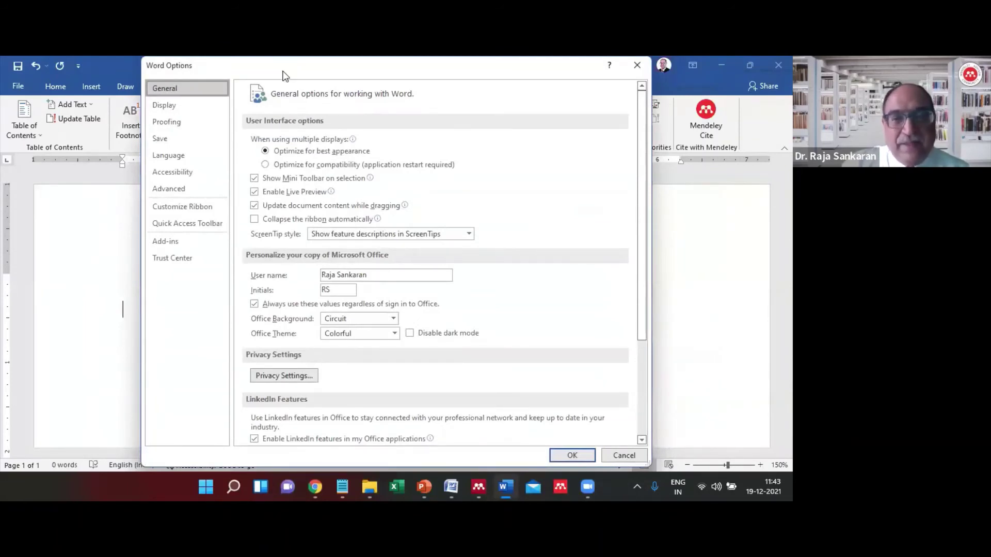
pyautogui.moveTo(283, 76); pyautogui.dragTo(182, 75)
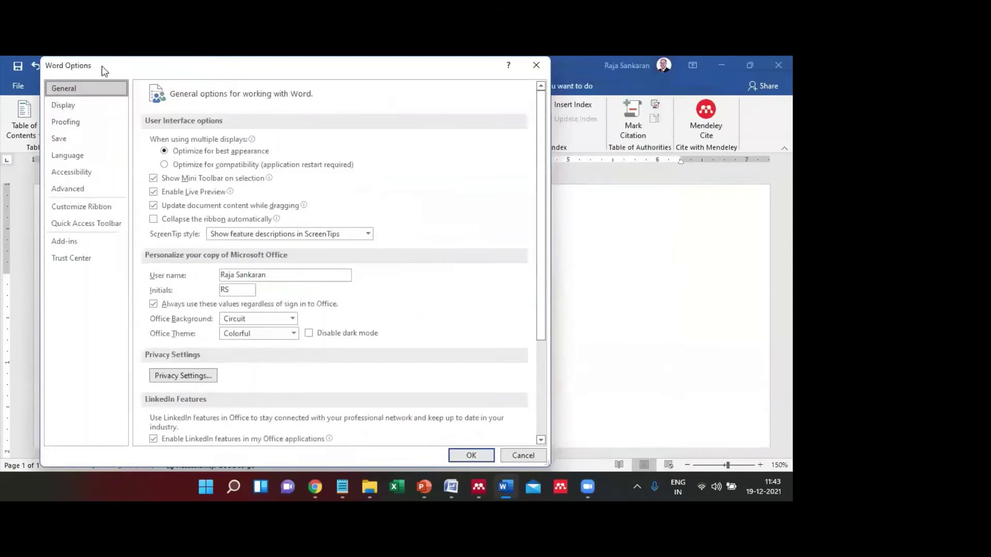
pyautogui.moveTo(101, 66); pyautogui.dragTo(220, 66)
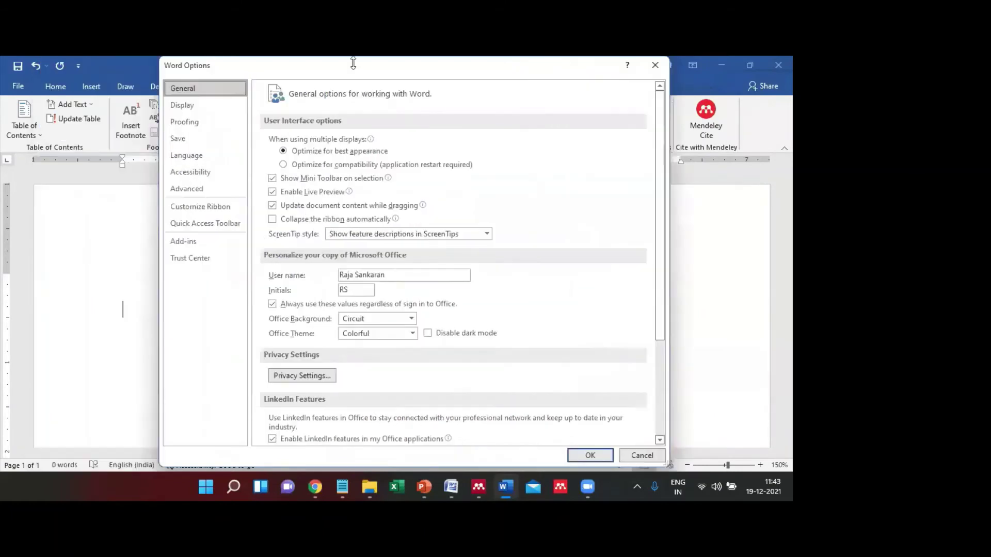
pyautogui.click(658, 64)
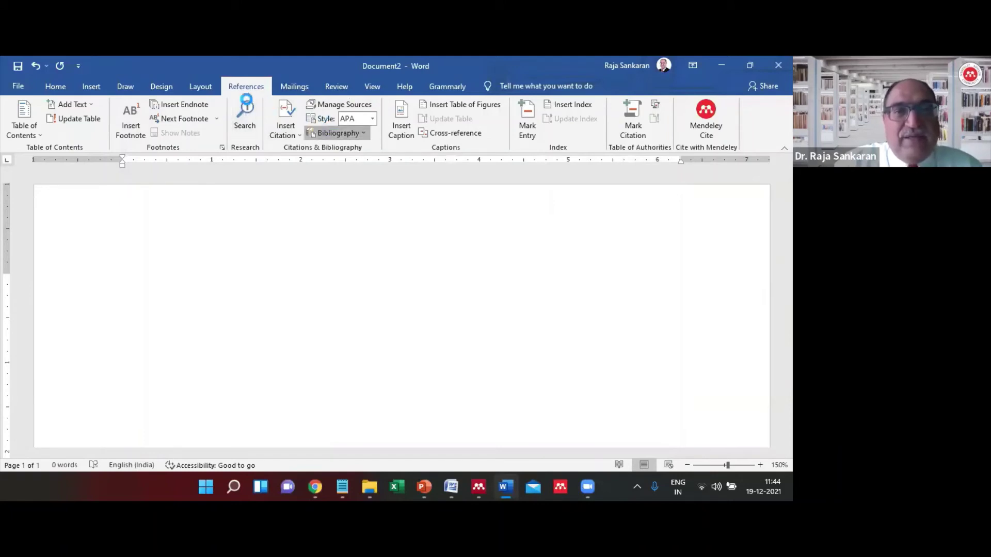
pyautogui.click(338, 133)
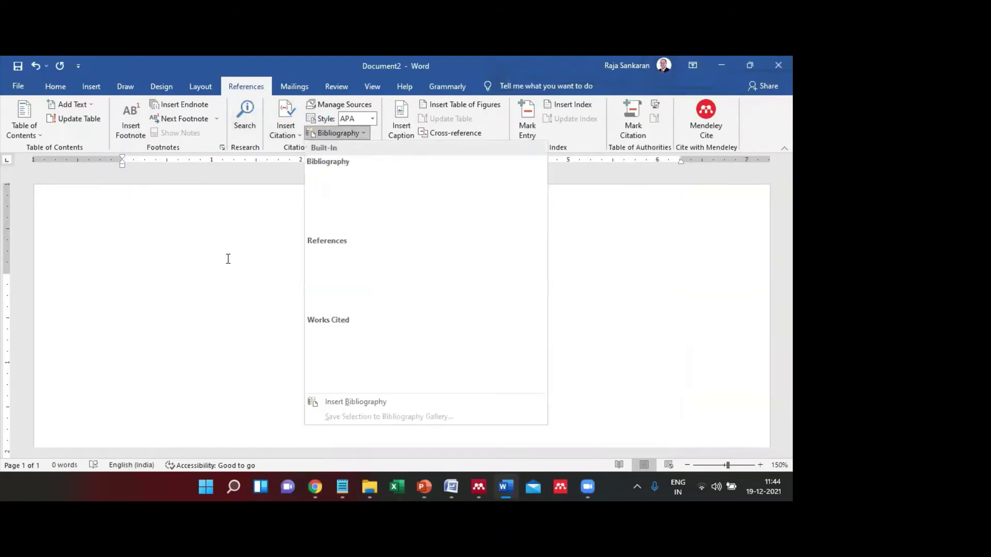
pyautogui.click(222, 163)
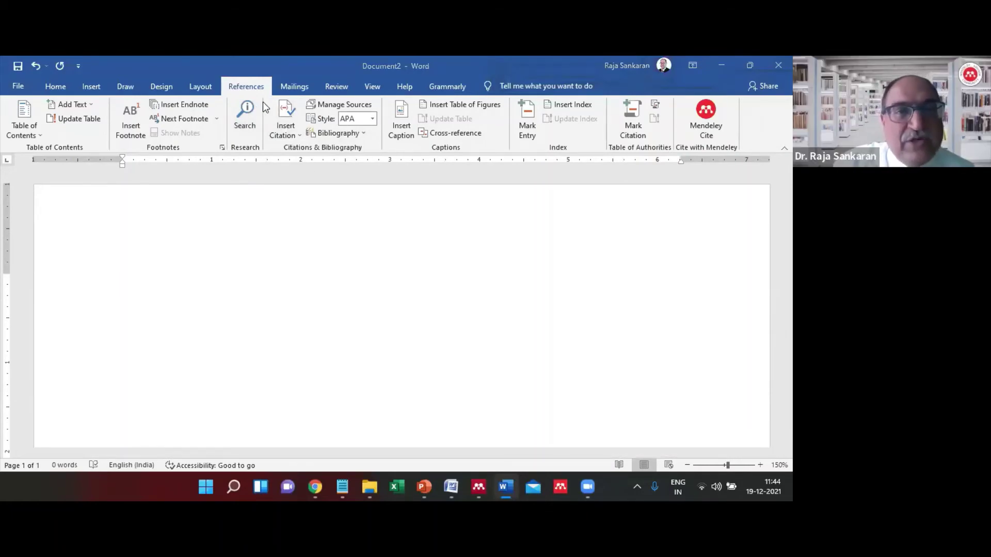
pyautogui.hotkey('alt', 'Tab')
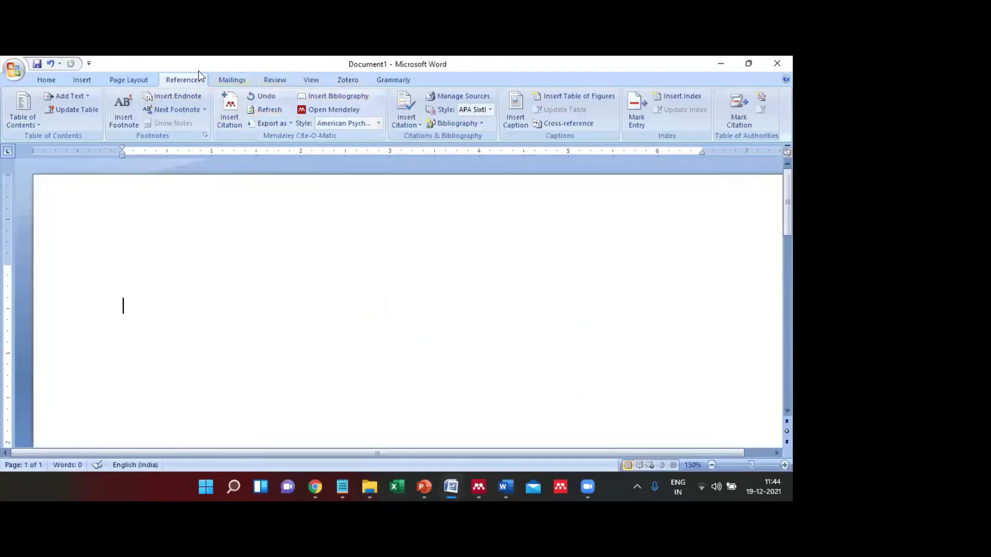
# Switch back to the newer Document2 window with Alt+Tab
pyautogui.hotkey('alt', 'Tab')
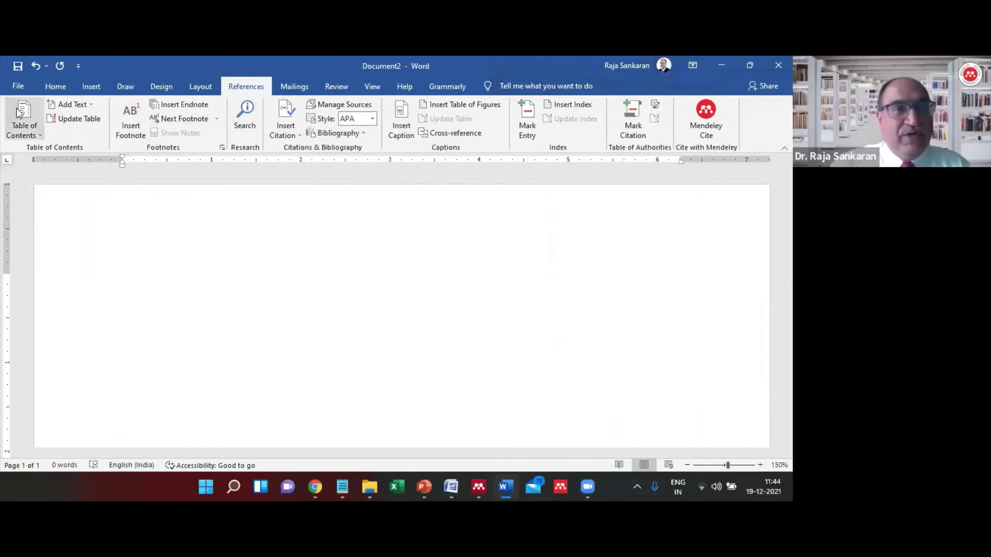
# Reopen Word Options on the Add-ins page and set Manage to Word Add-ins
pyautogui.click(19, 87)
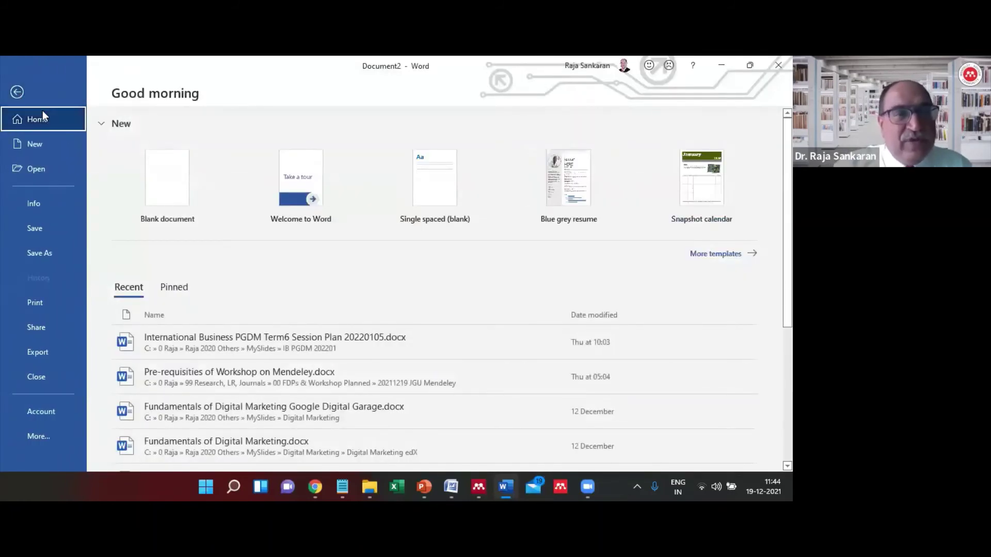
pyautogui.click(25, 429)
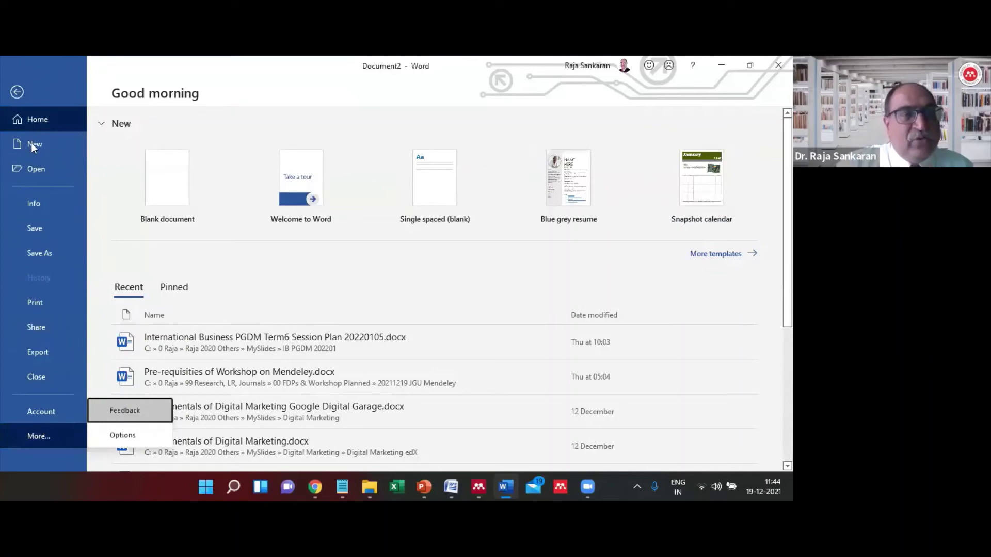
pyautogui.click(119, 434)
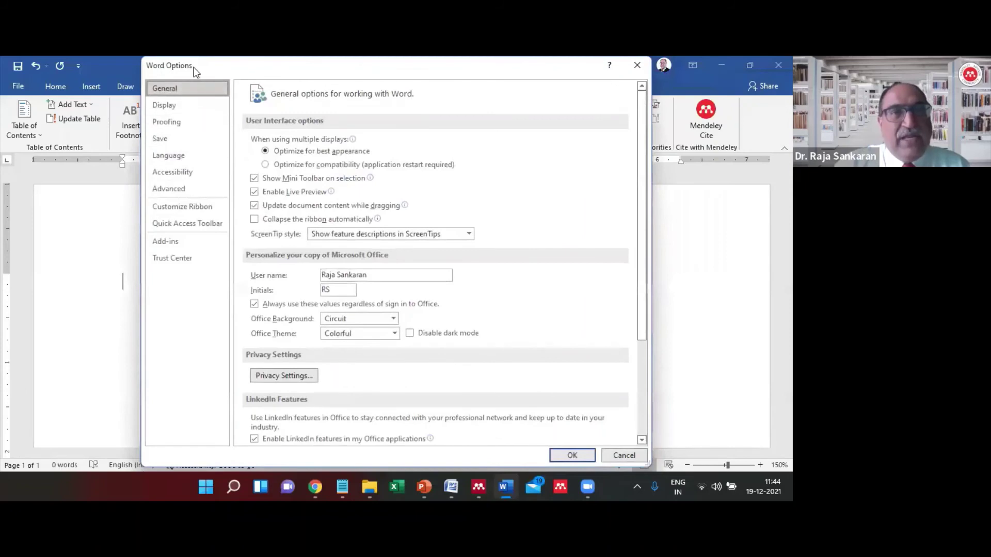
pyautogui.moveTo(179, 67); pyautogui.dragTo(37, 66)
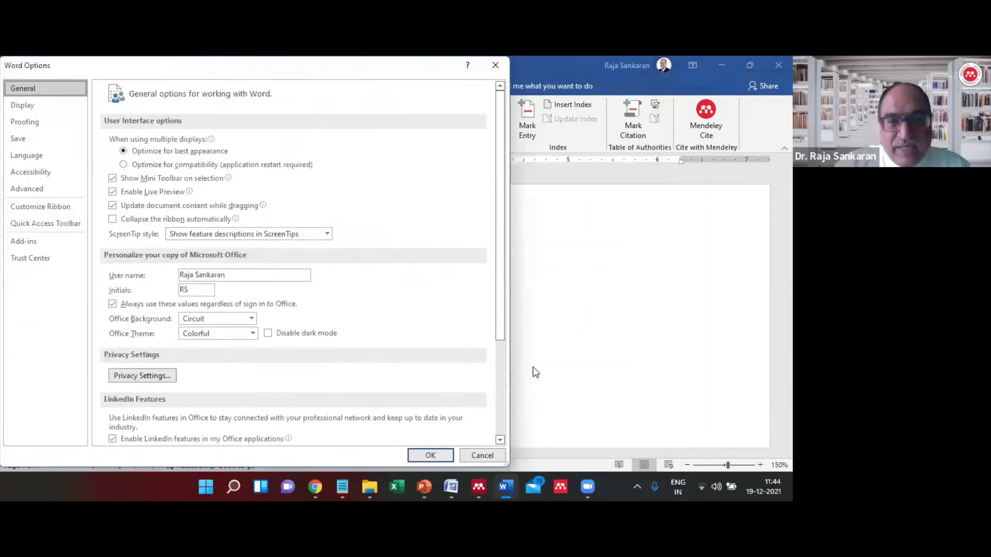
pyautogui.click(762, 482)
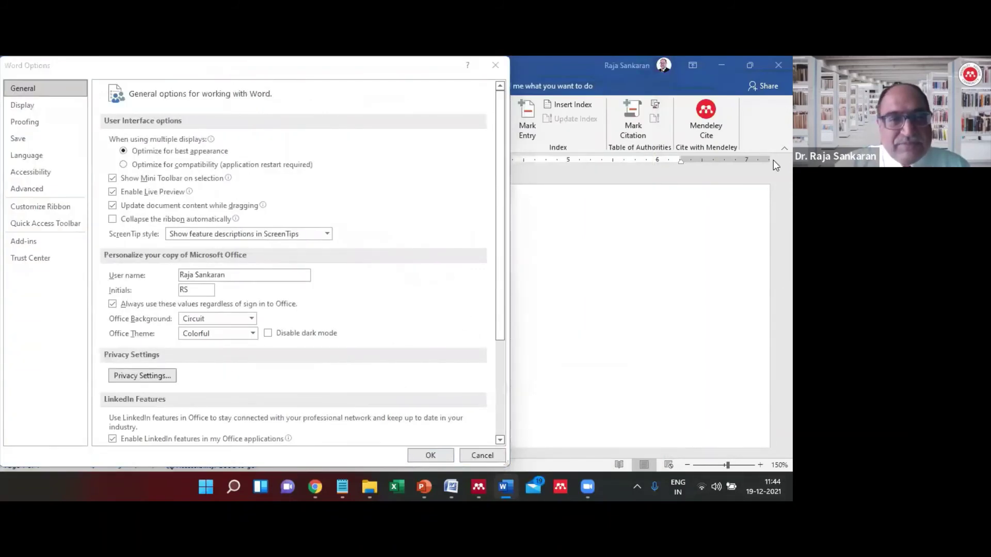
pyautogui.click(20, 245)
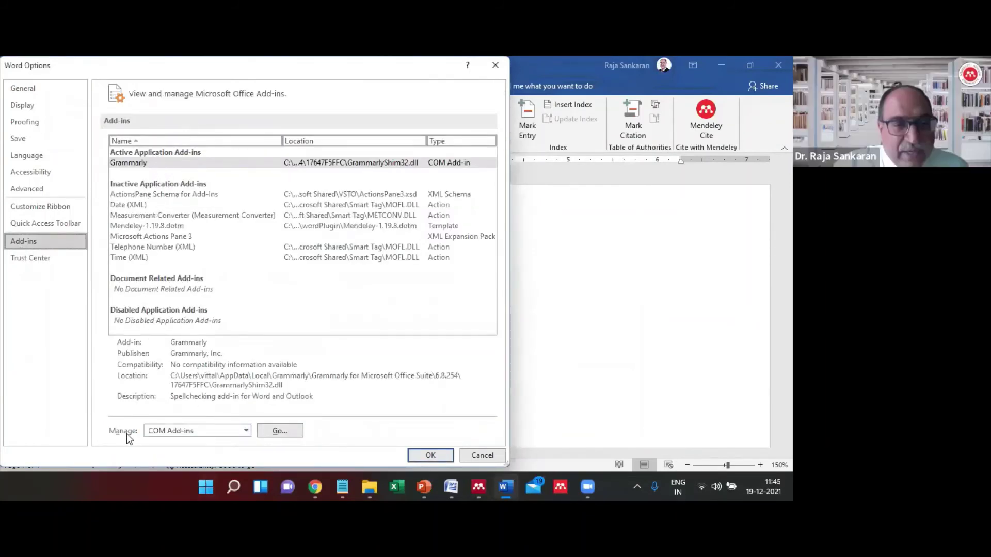
pyautogui.click(157, 435)
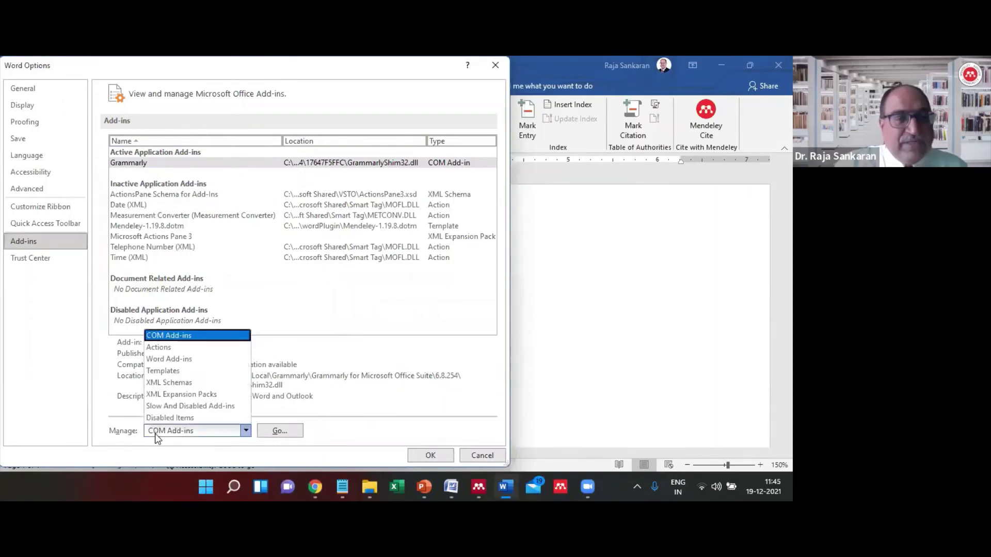
pyautogui.click(176, 361)
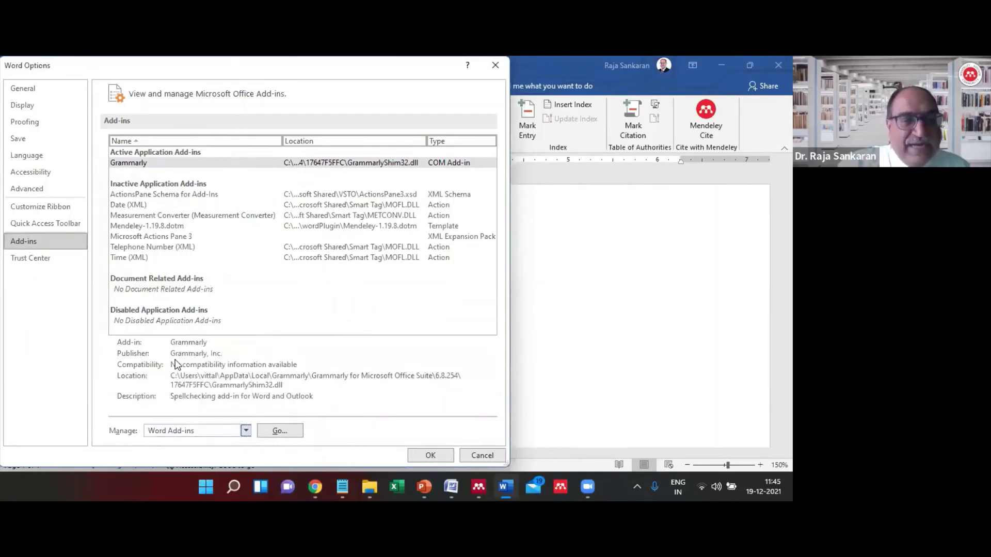
# Open the Templates and Add-ins settings and start adding a global template
pyautogui.click(279, 431)
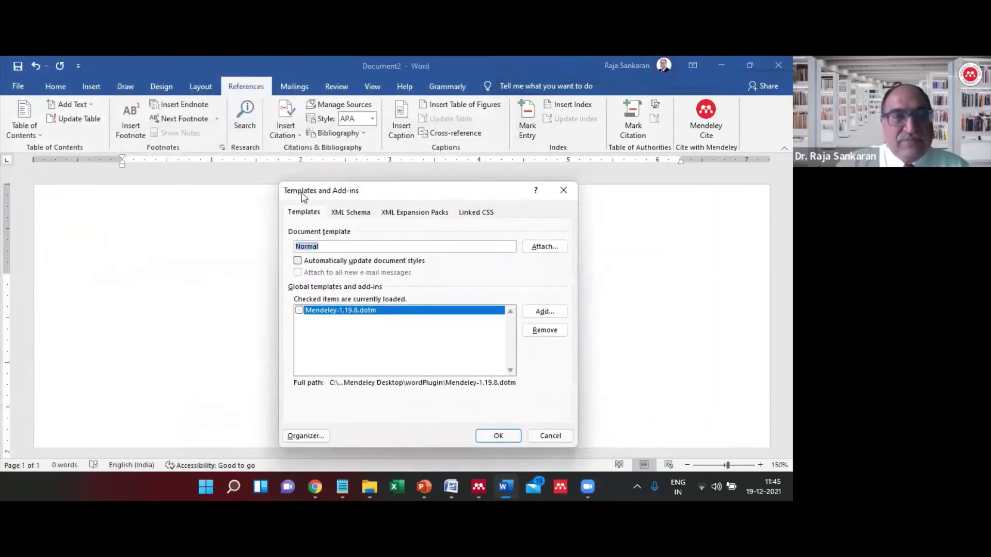
pyautogui.moveTo(349, 199); pyautogui.dragTo(167, 174)
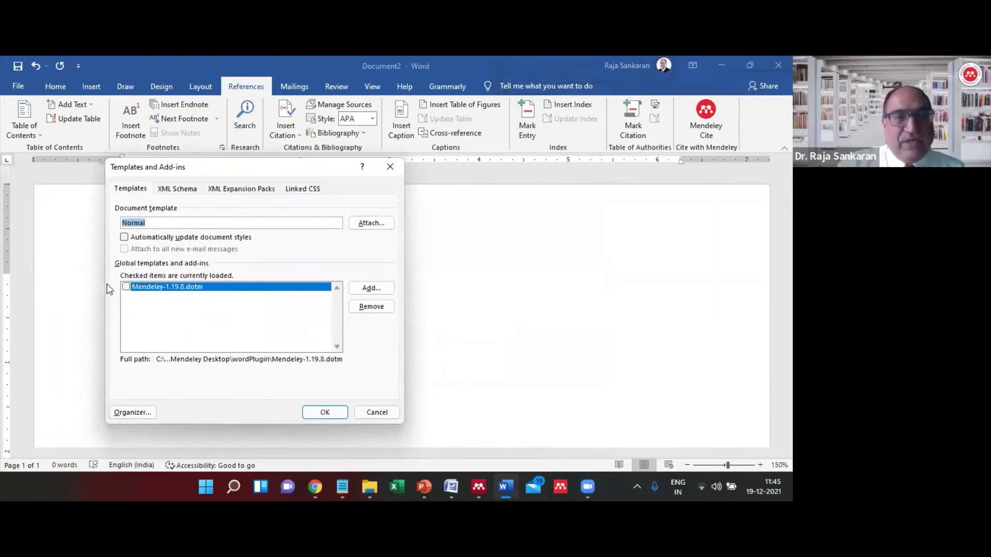
pyautogui.click(372, 288)
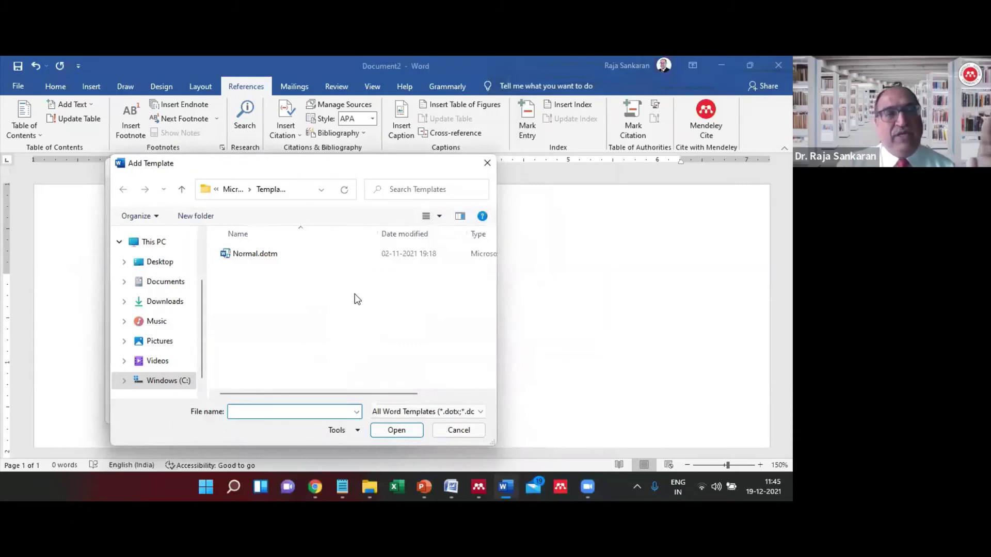
# Browse to C:\Program Files (x86)\Mendeley Desktop\wordPlugin and select Mendeley-1.19.8.dotm
pyautogui.click(163, 384)
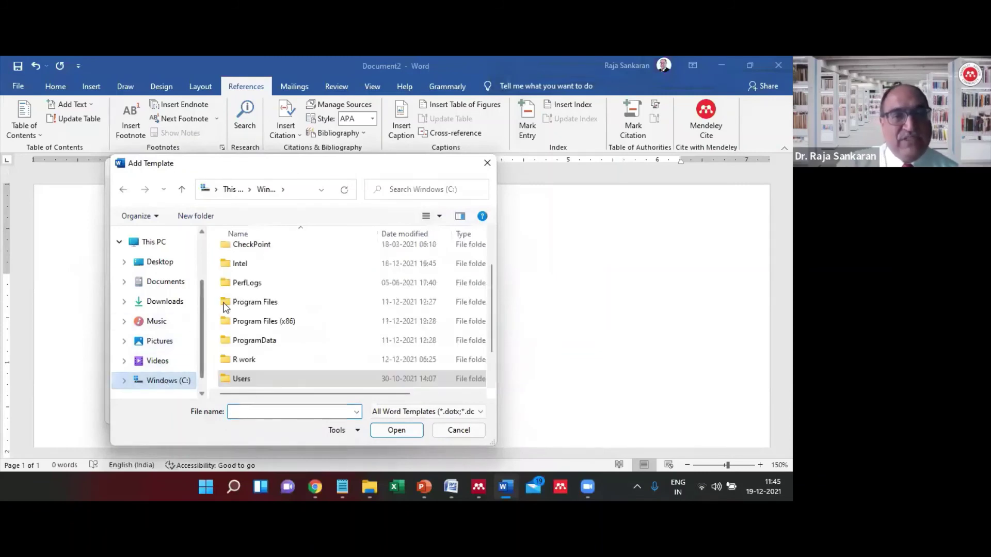
pyautogui.scroll(-1, 250, 358)
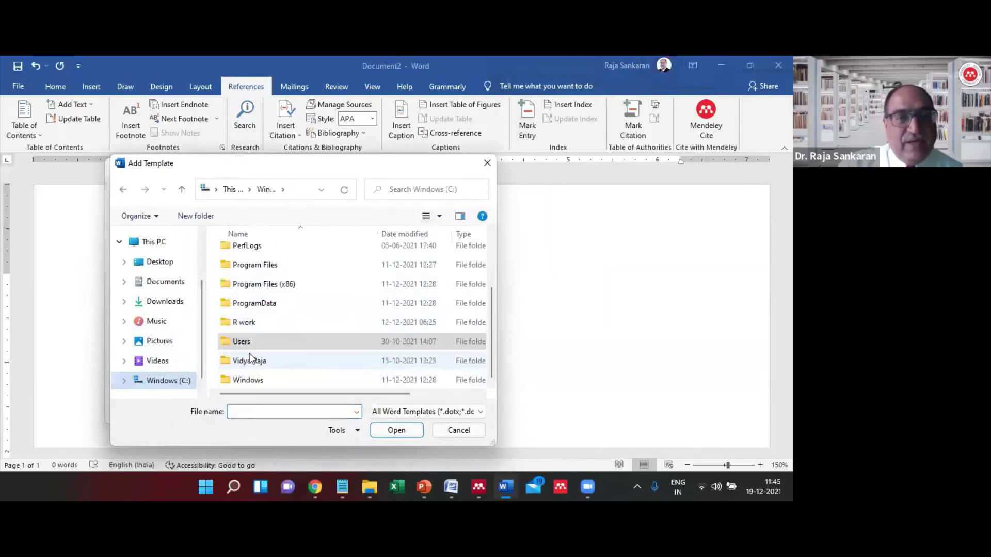
pyautogui.doubleClick(249, 285)
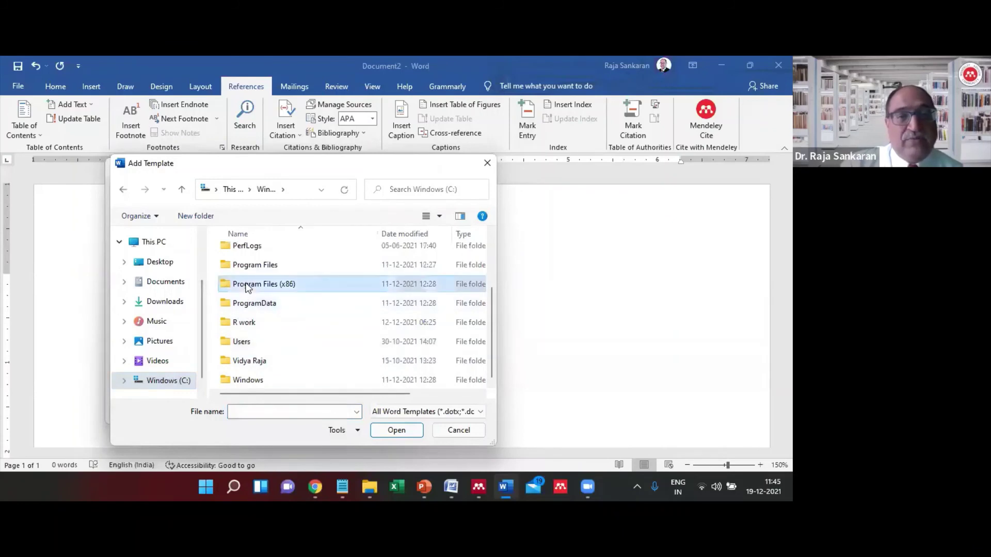
pyautogui.scroll(-4, 271, 321)
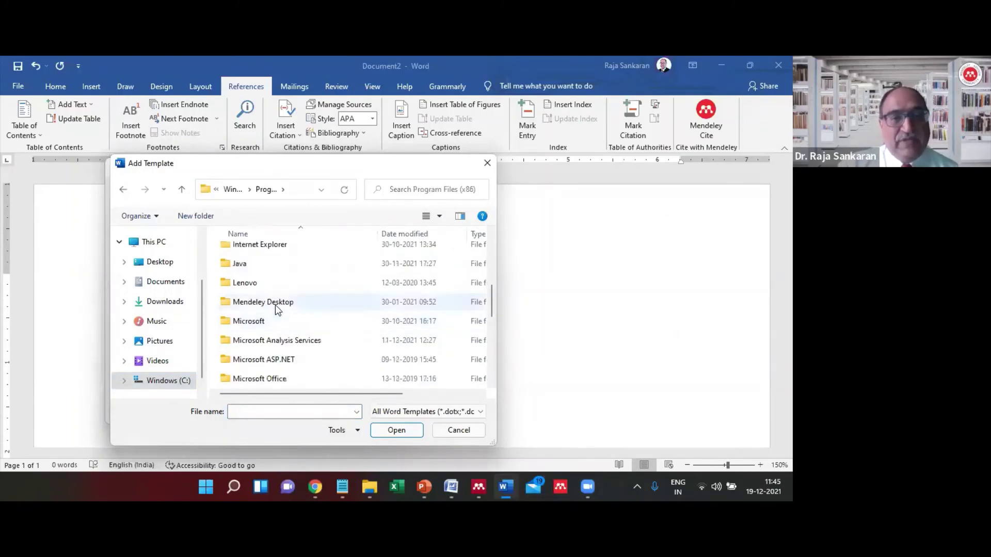
pyautogui.click(275, 305)
pyautogui.doubleClick(275, 305)
pyautogui.scroll(-2, 286, 351)
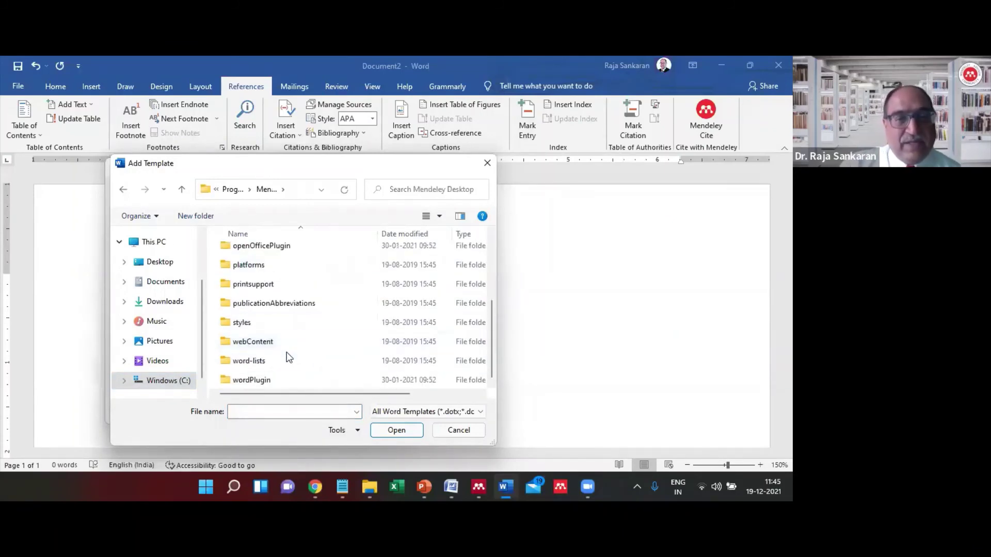
pyautogui.click(278, 374)
pyautogui.doubleClick(279, 376)
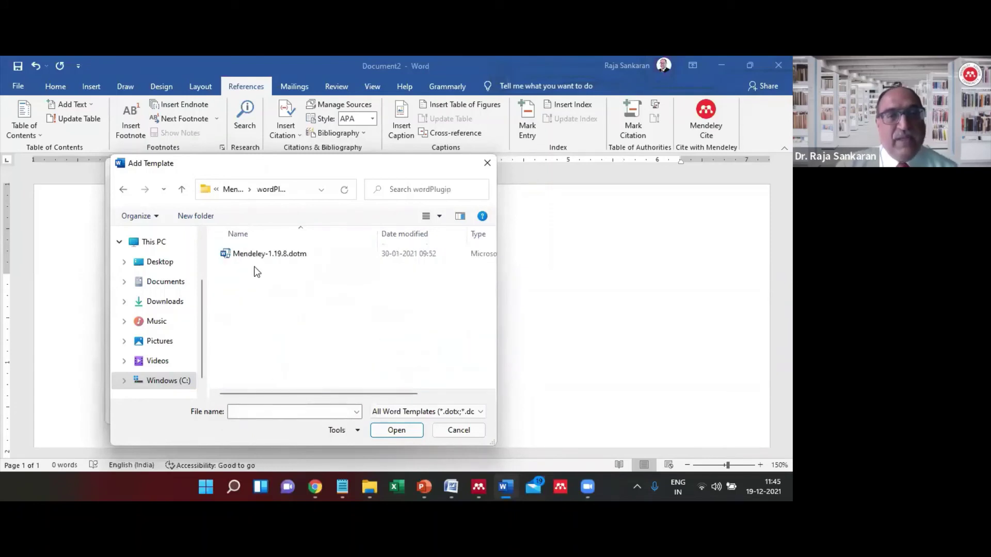
pyautogui.click(260, 255)
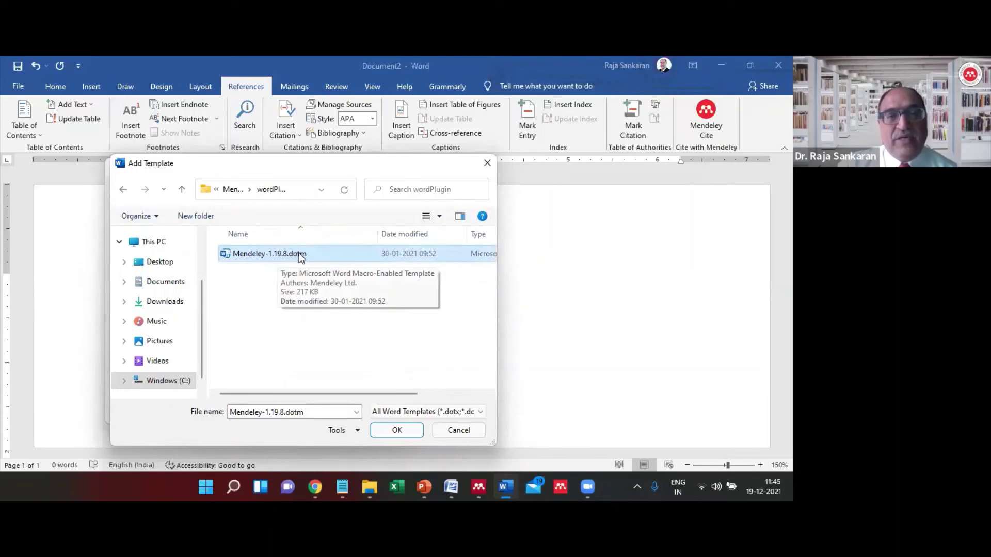
# Add Mendeley-1.19.8.dotm as a checked global template and enable its macros
pyautogui.click(384, 430)
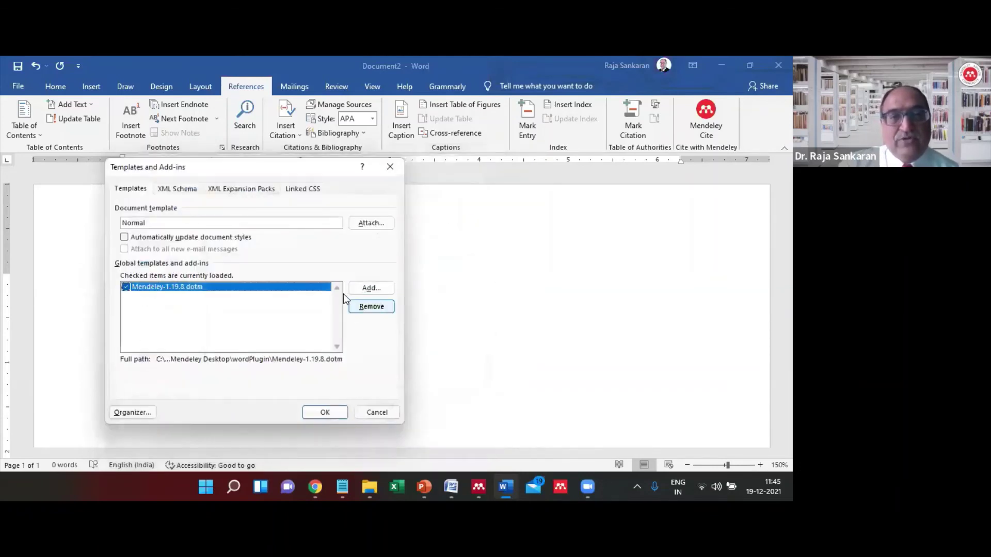
pyautogui.click(126, 287)
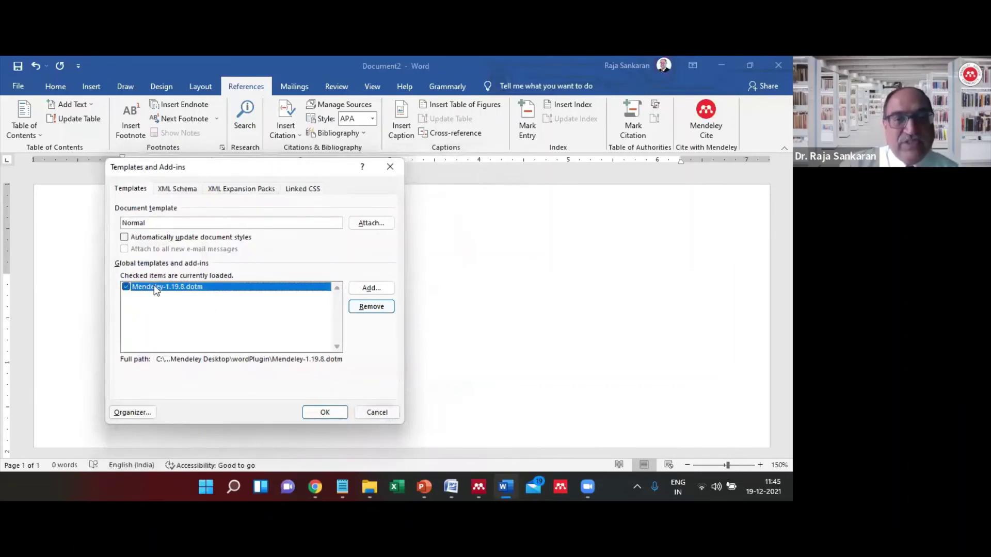
pyautogui.click(311, 414)
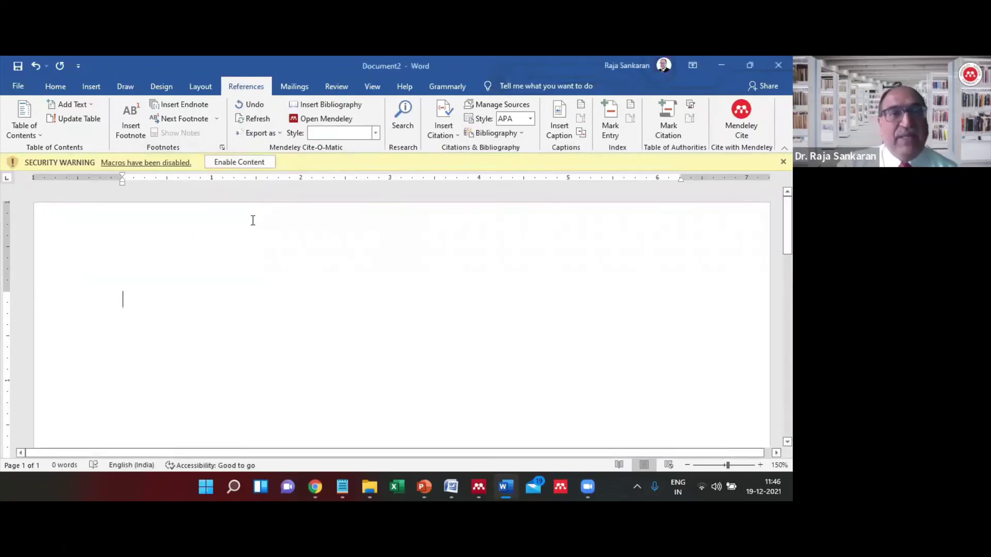
pyautogui.click(241, 162)
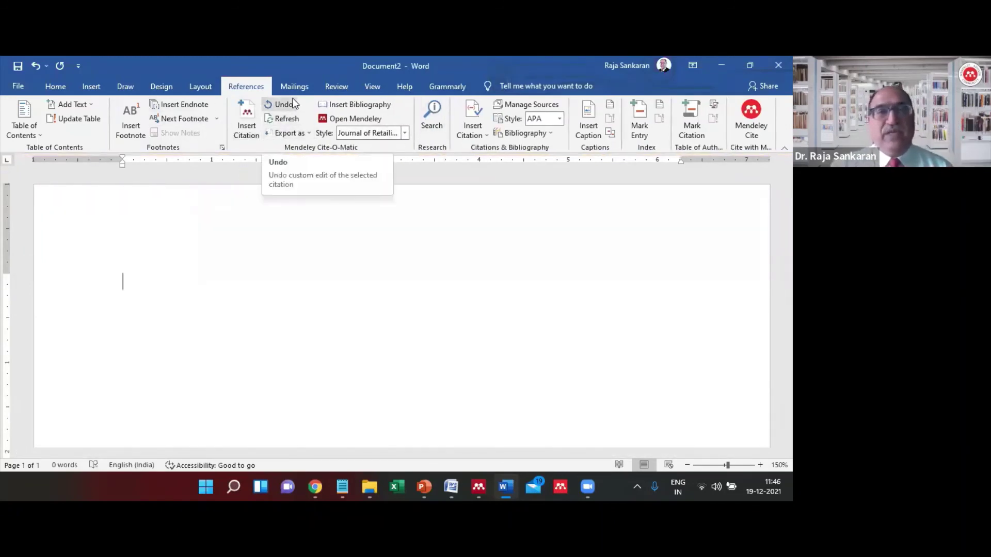
# In Chrome's installation guide, open the 'Mendeley MS Word plugin not appearing' link
pyautogui.hotkey('alt', 'Tab')
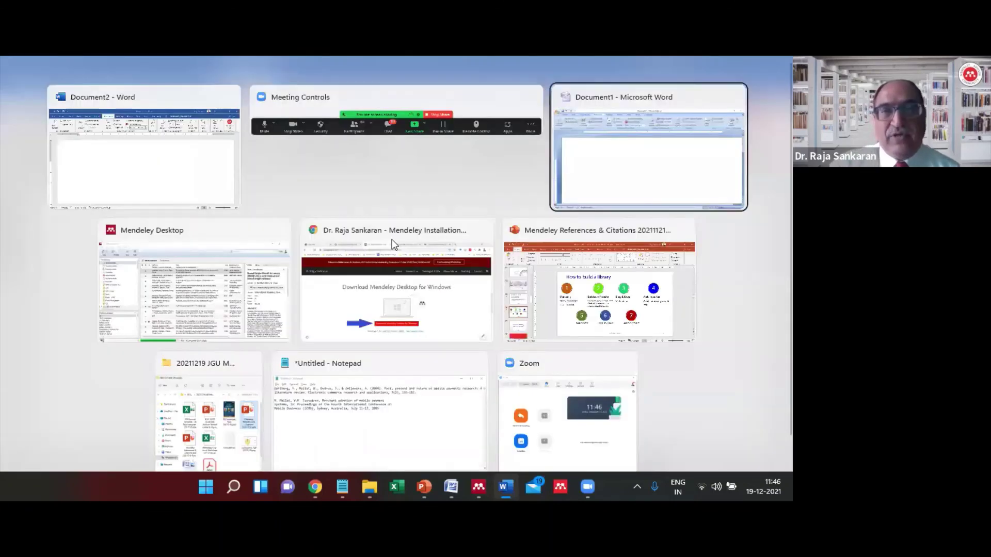
pyautogui.hotkey('alt', 'Tab')
pyautogui.hotkey('alt', 'Tab')
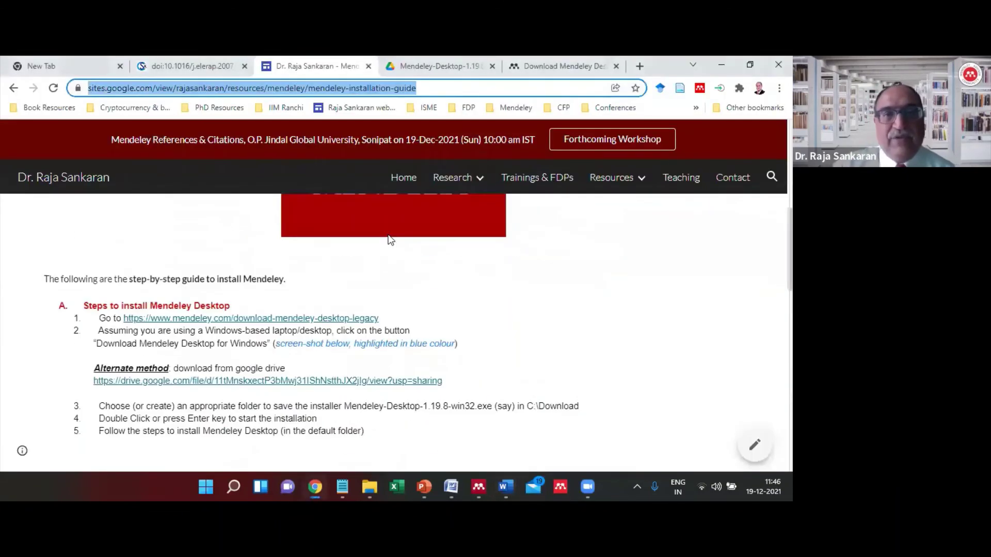
pyautogui.scroll(1, 387, 234)
pyautogui.scroll(-3, 384, 242)
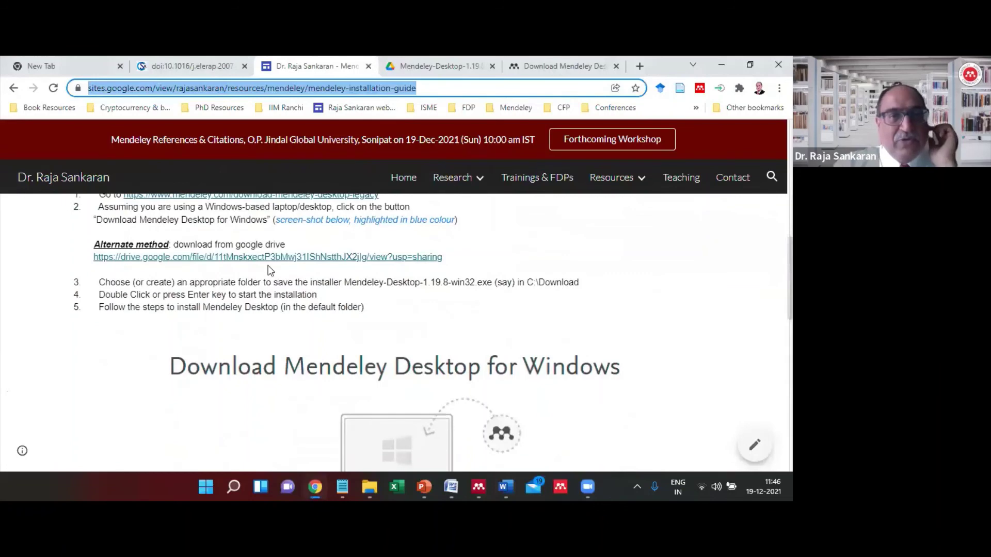
pyautogui.scroll(-8, 268, 265)
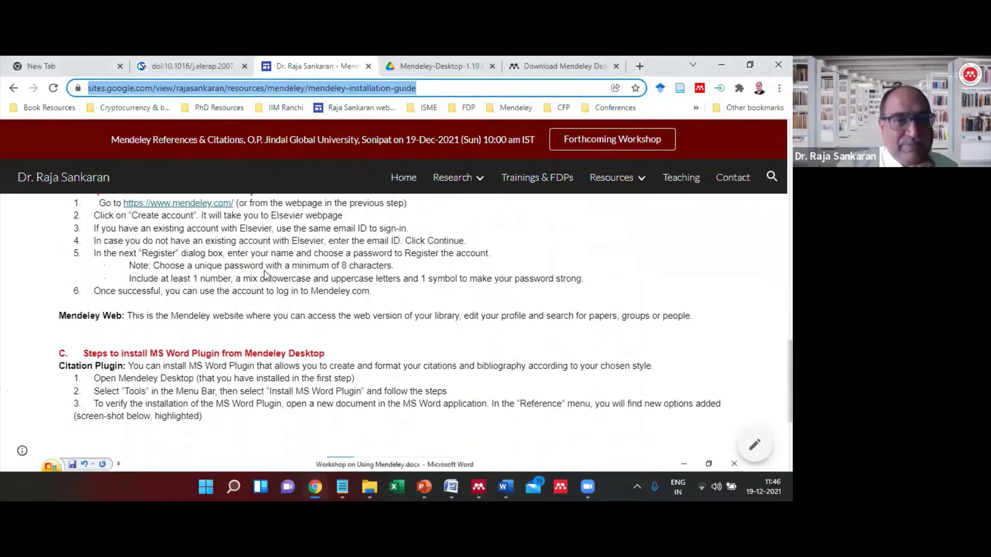
pyautogui.scroll(-5, 264, 273)
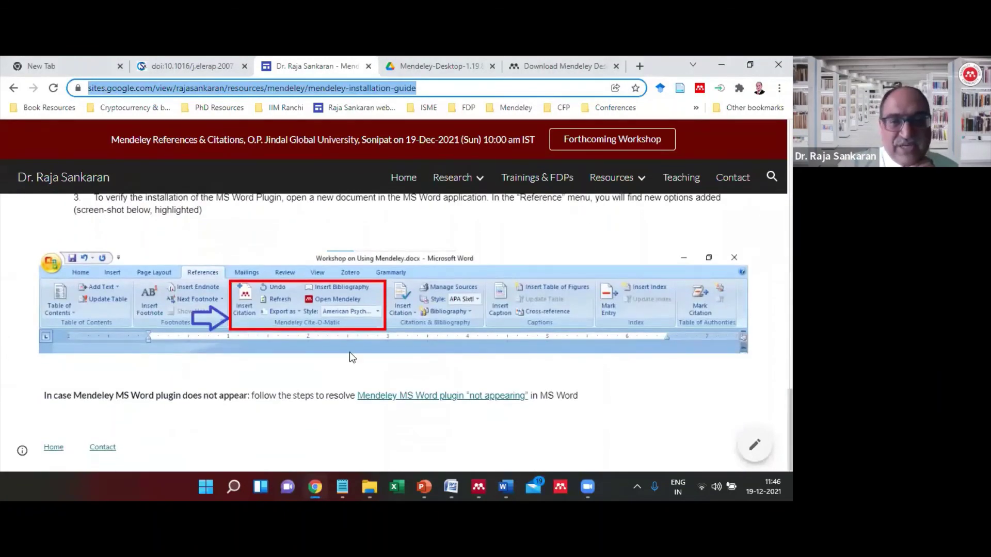
pyautogui.click(411, 395)
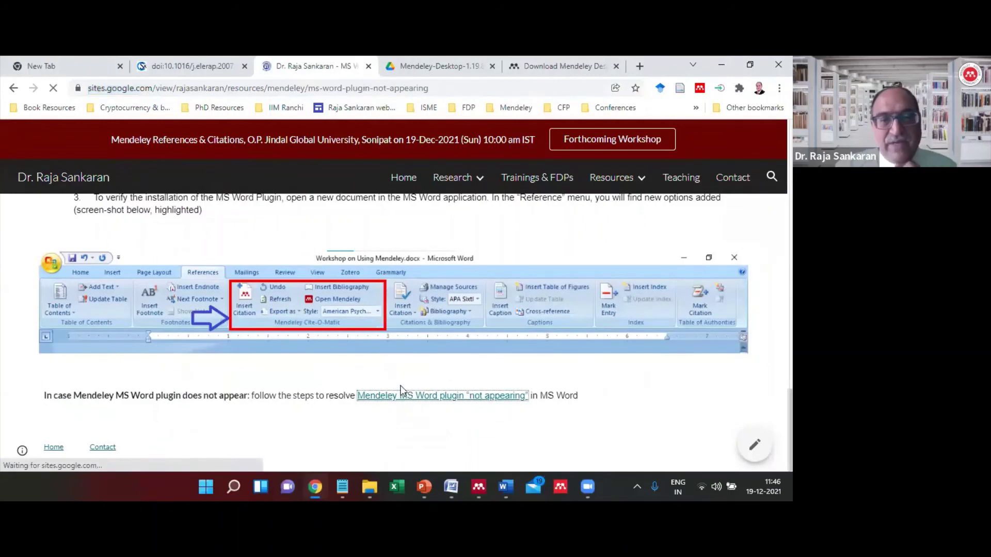
# Review the troubleshooting page's steps and select its web address before switching windows
pyautogui.scroll(-15, 330, 305)
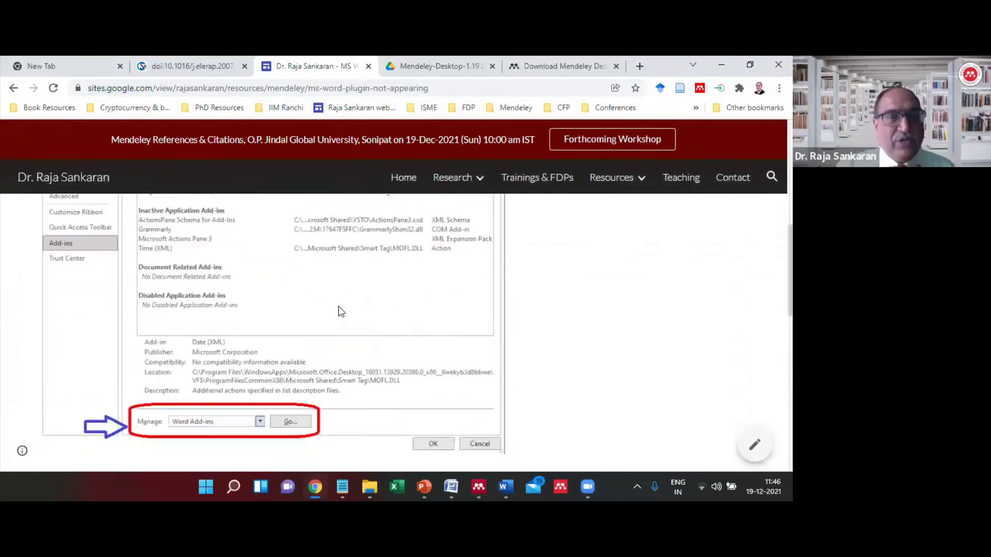
pyautogui.scroll(-4, 339, 306)
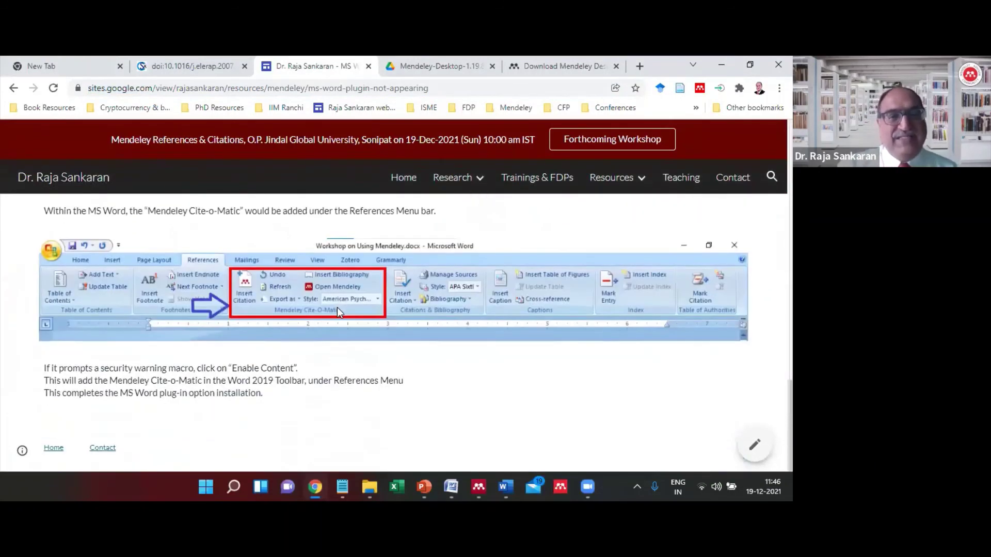
pyautogui.scroll(20, 339, 313)
pyautogui.click(351, 88)
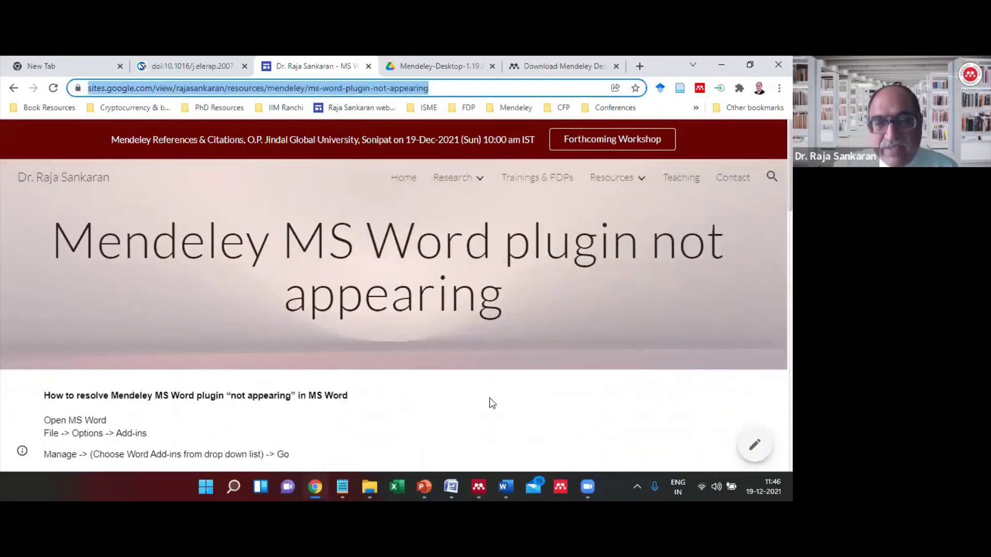
pyautogui.hotkey('alt', 'Tab')
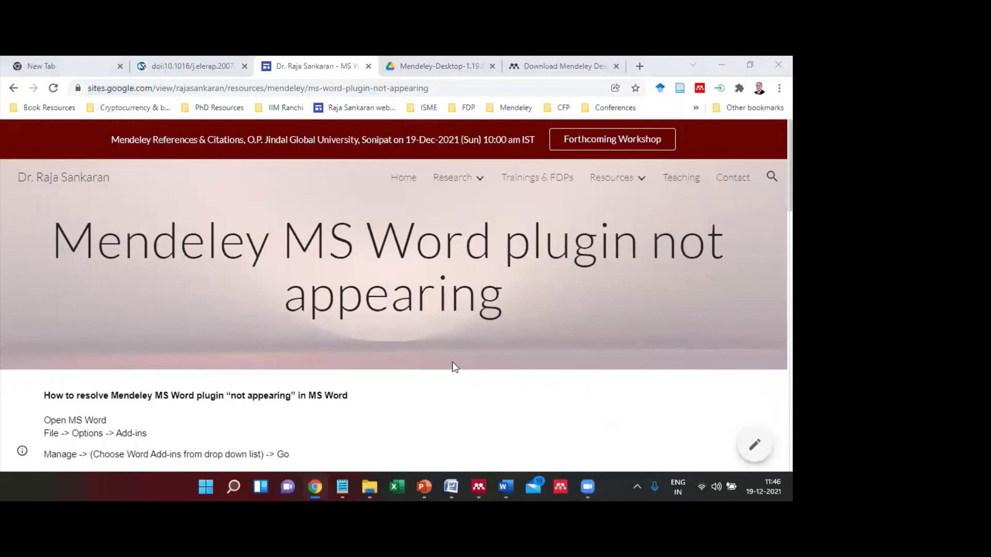